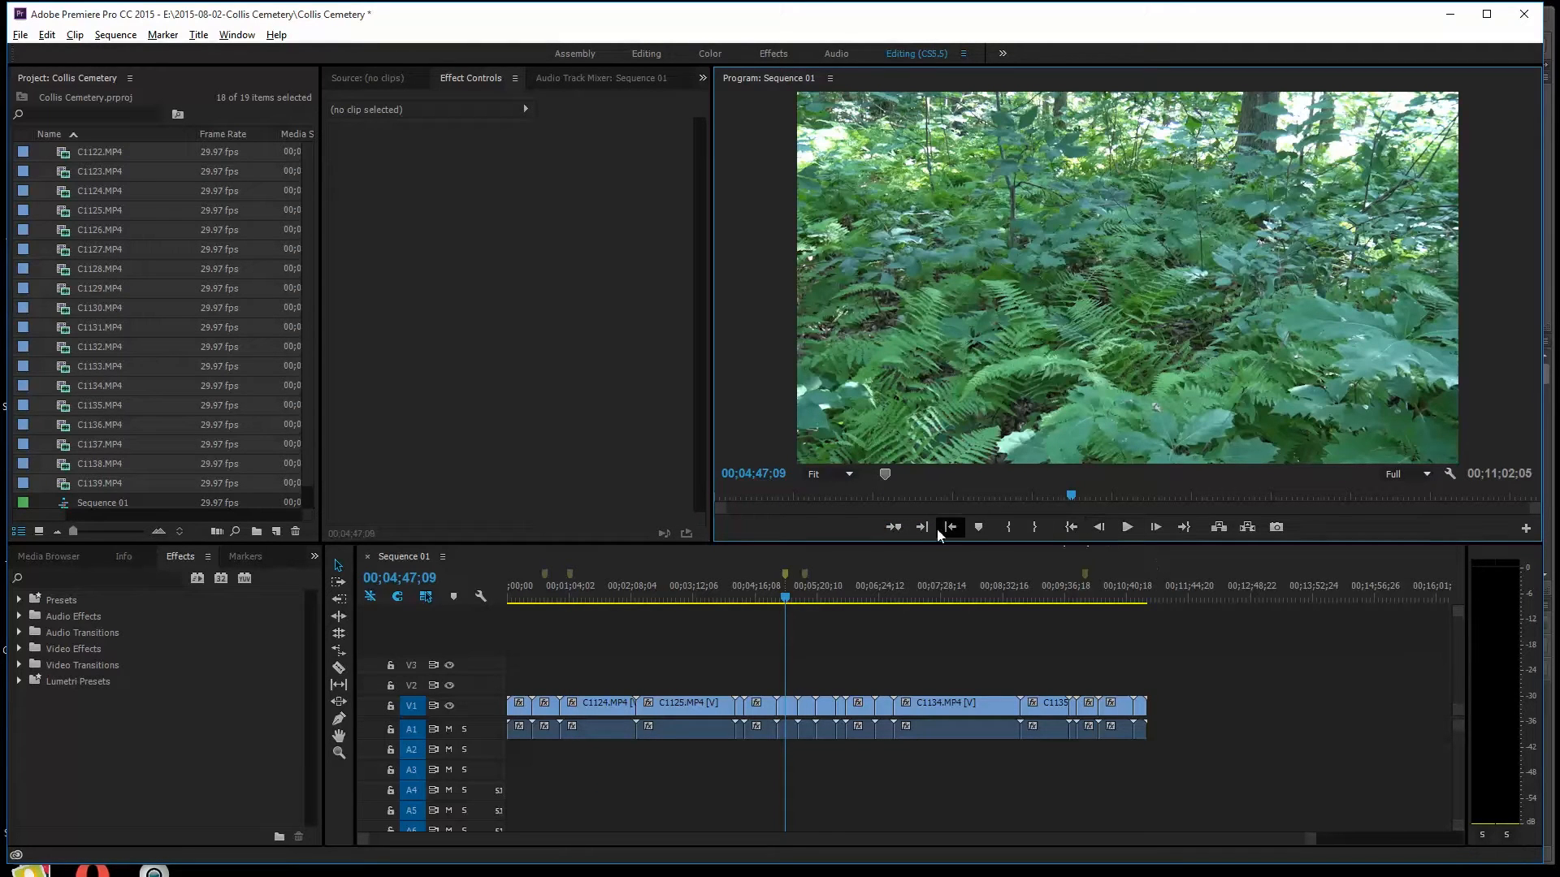
Export the frames at 00;04;47;09 and the following marker at 00;05;07;15 as DPX stills to the DPX-Files folder
{"action": "left_click", "coordinate": [1277, 527]}
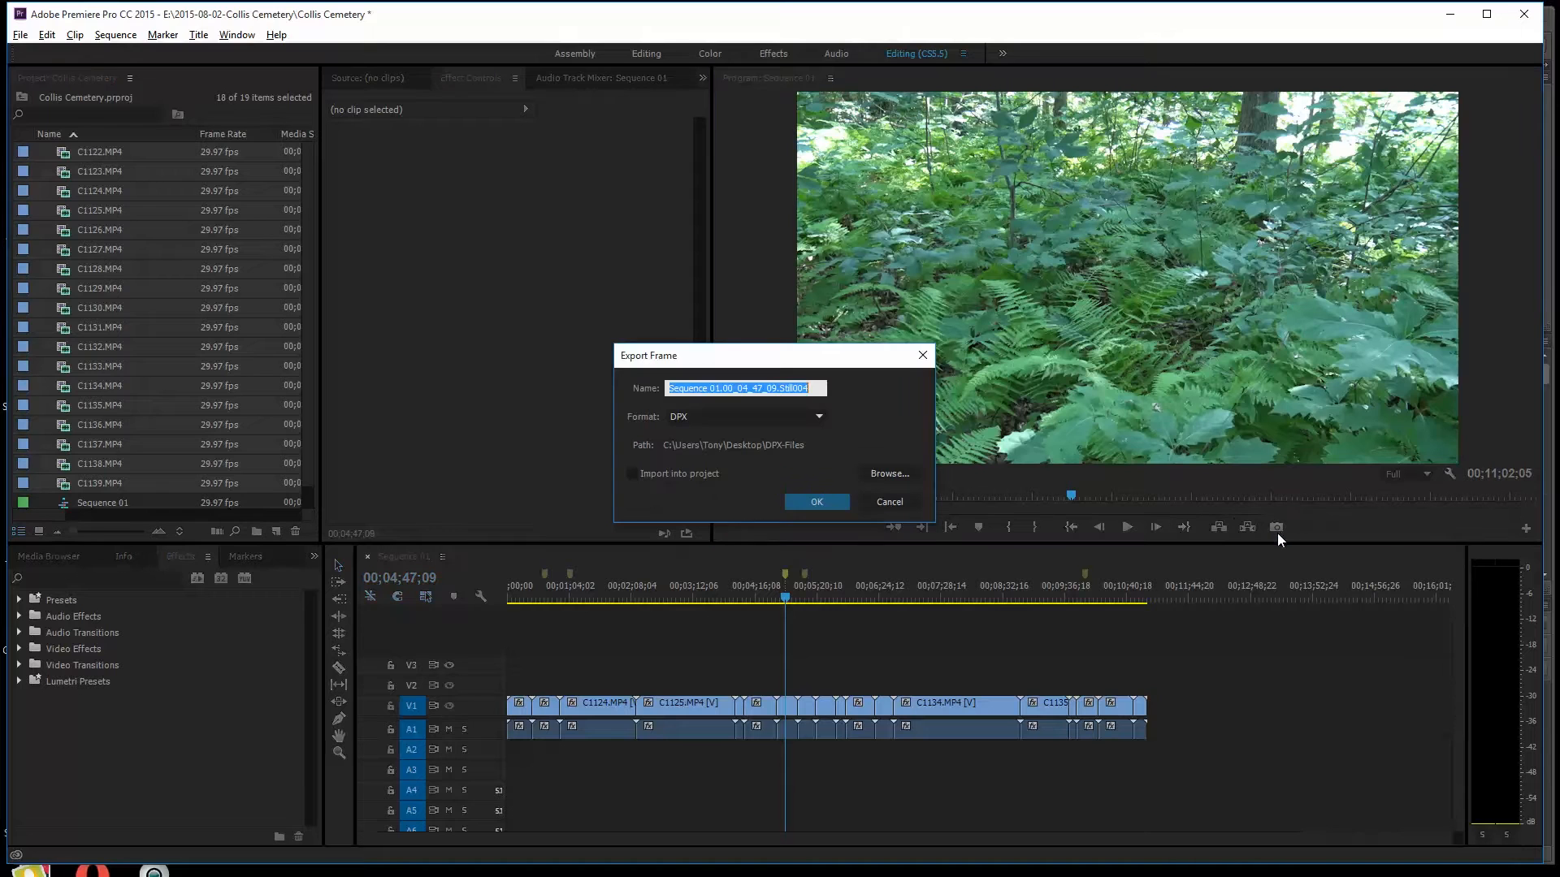
{"action": "left_click", "coordinate": [818, 501]}
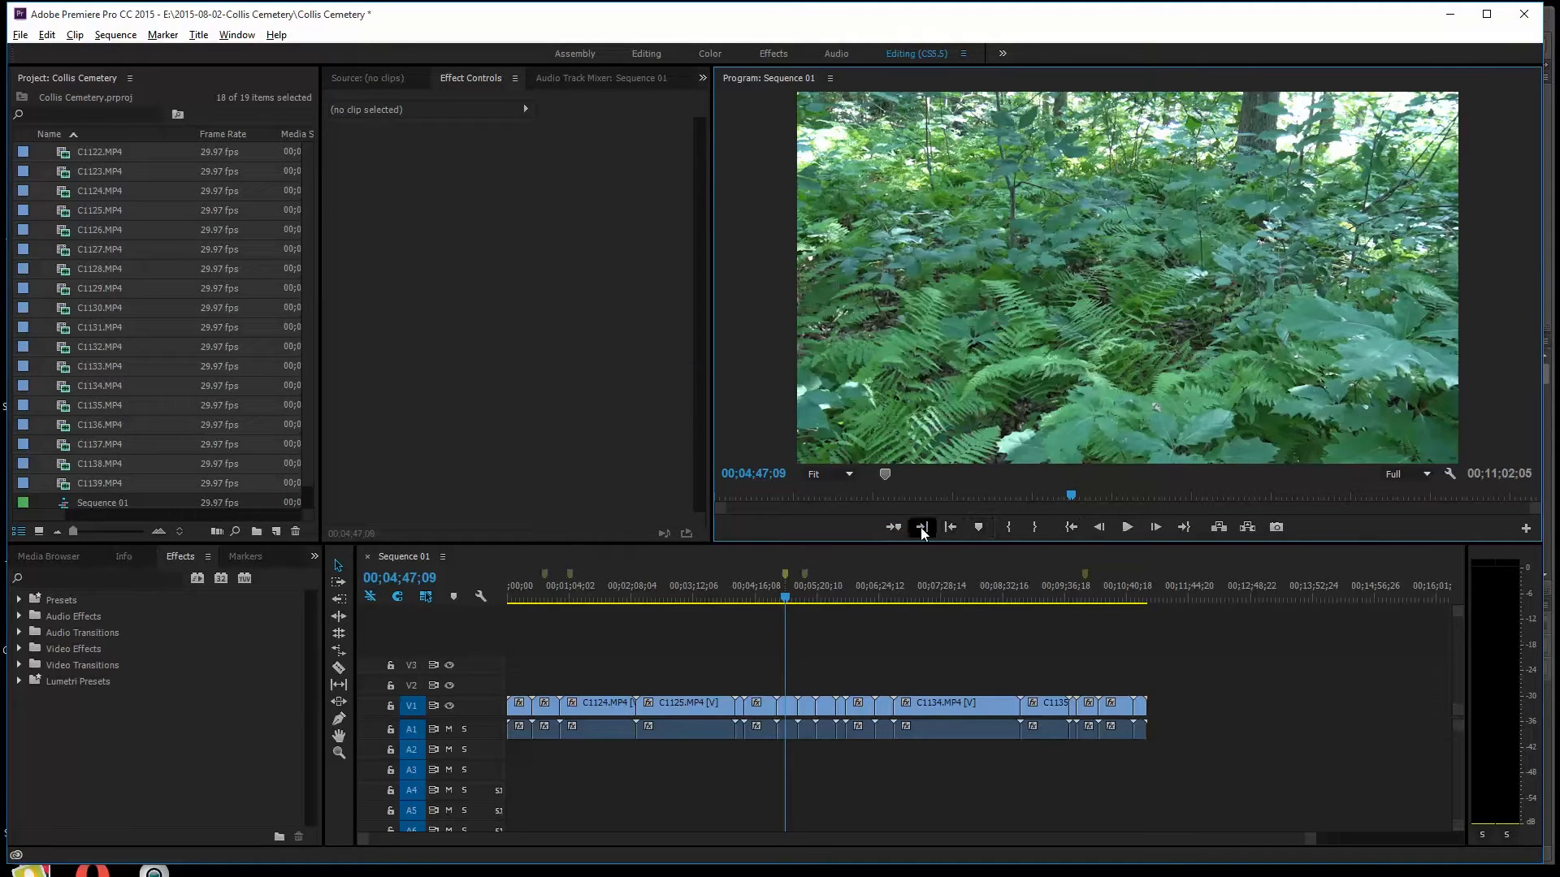
{"action": "left_click", "coordinate": [895, 529]}
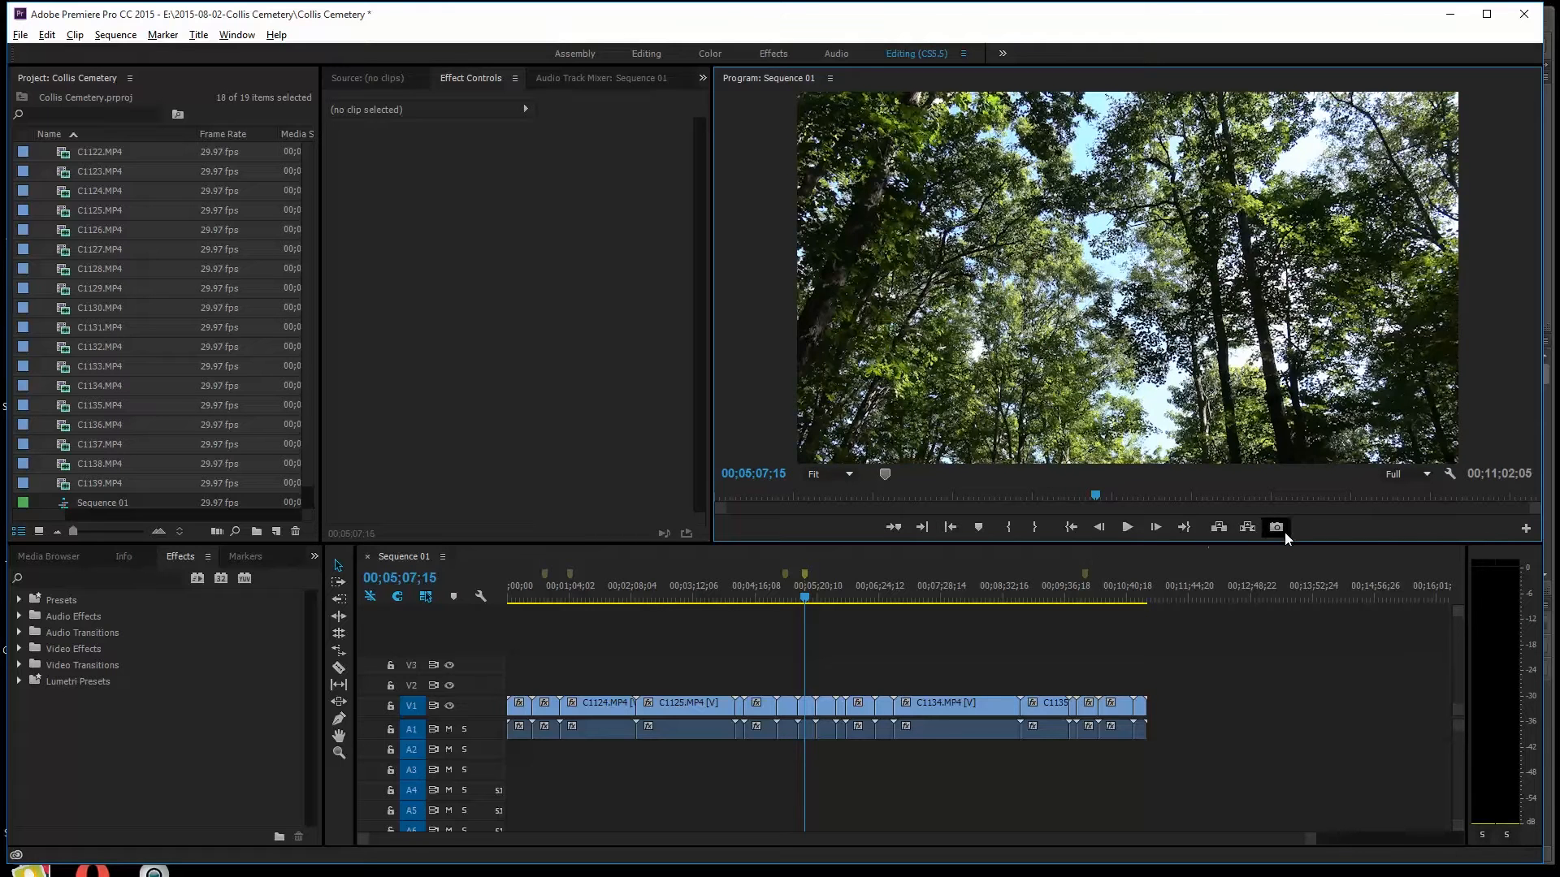
{"action": "left_click", "coordinate": [1276, 533]}
{"action": "left_click", "coordinate": [812, 498]}
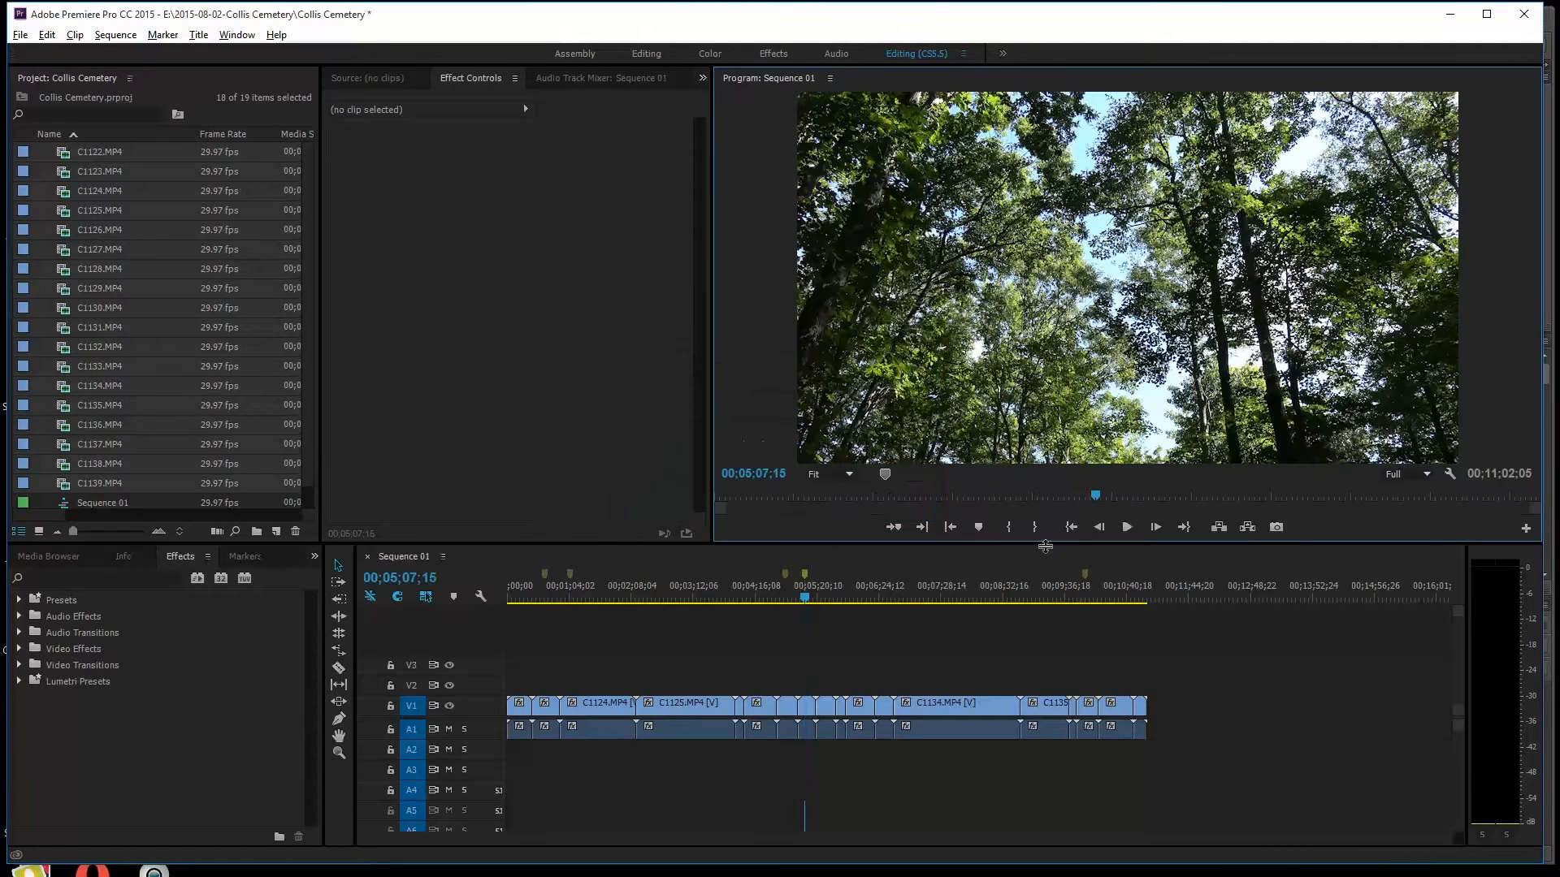
Go to the marker at 00;09;57;18 and export its frame as a DPX still
{"action": "left_click", "coordinate": [895, 528]}
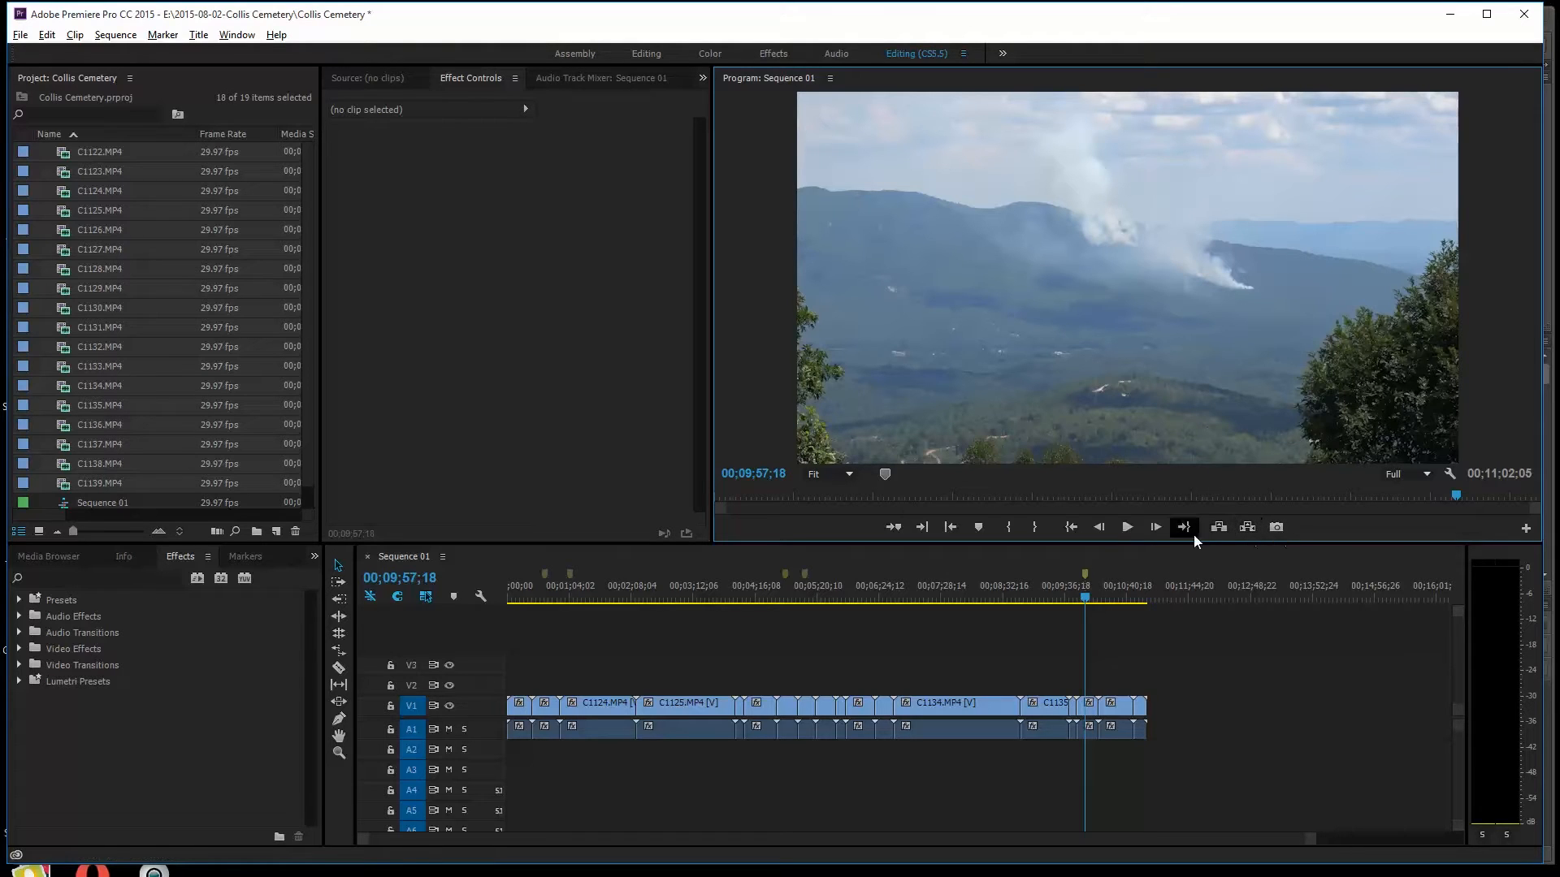
{"action": "left_click", "coordinate": [1276, 527]}
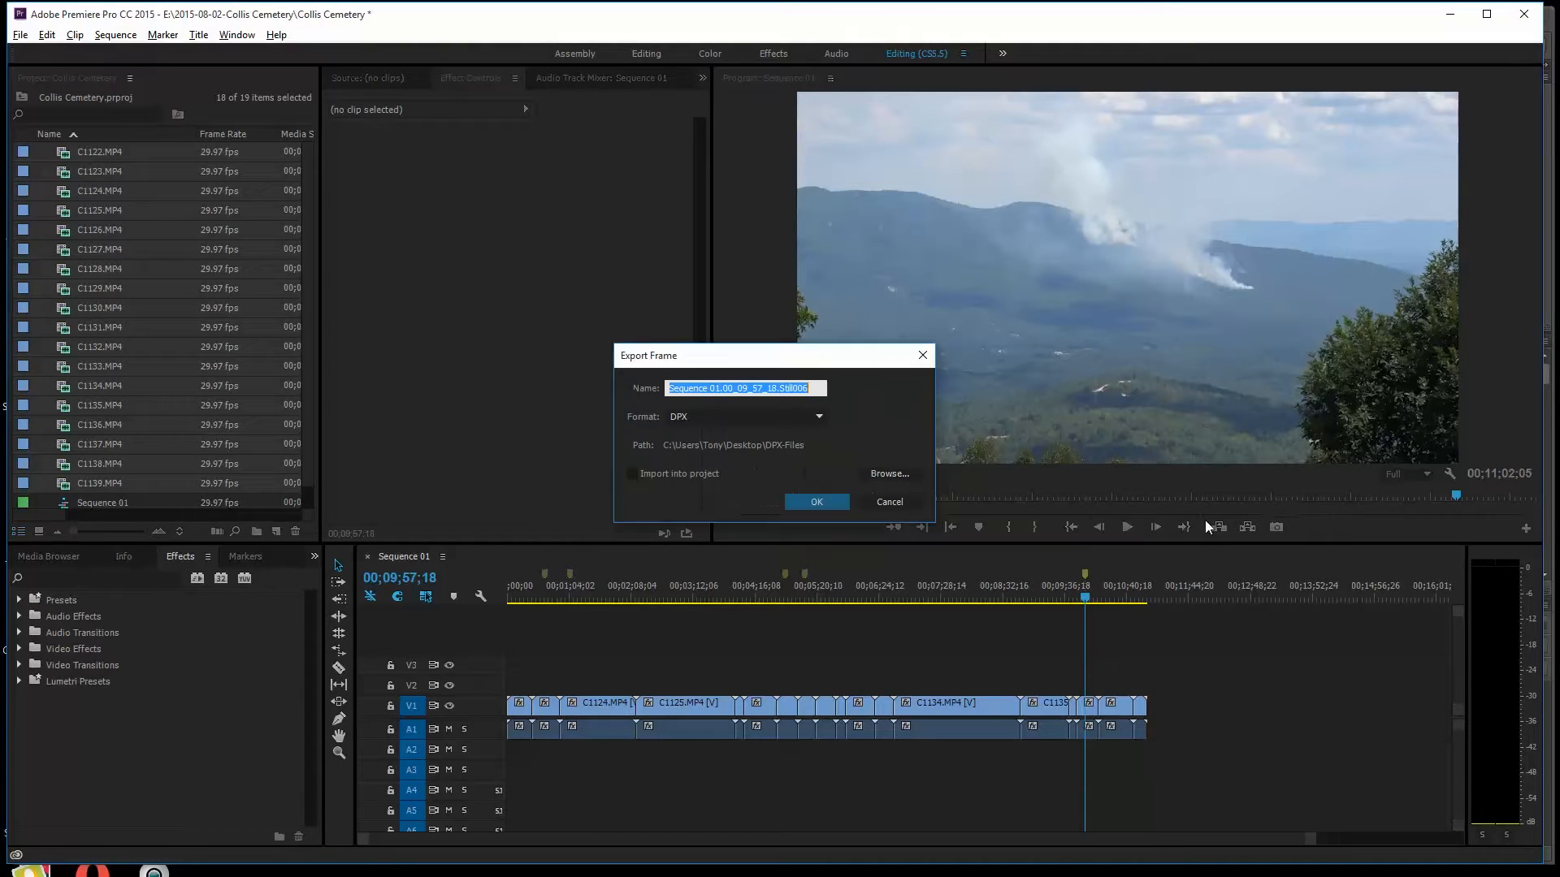
{"action": "left_click", "coordinate": [814, 498]}
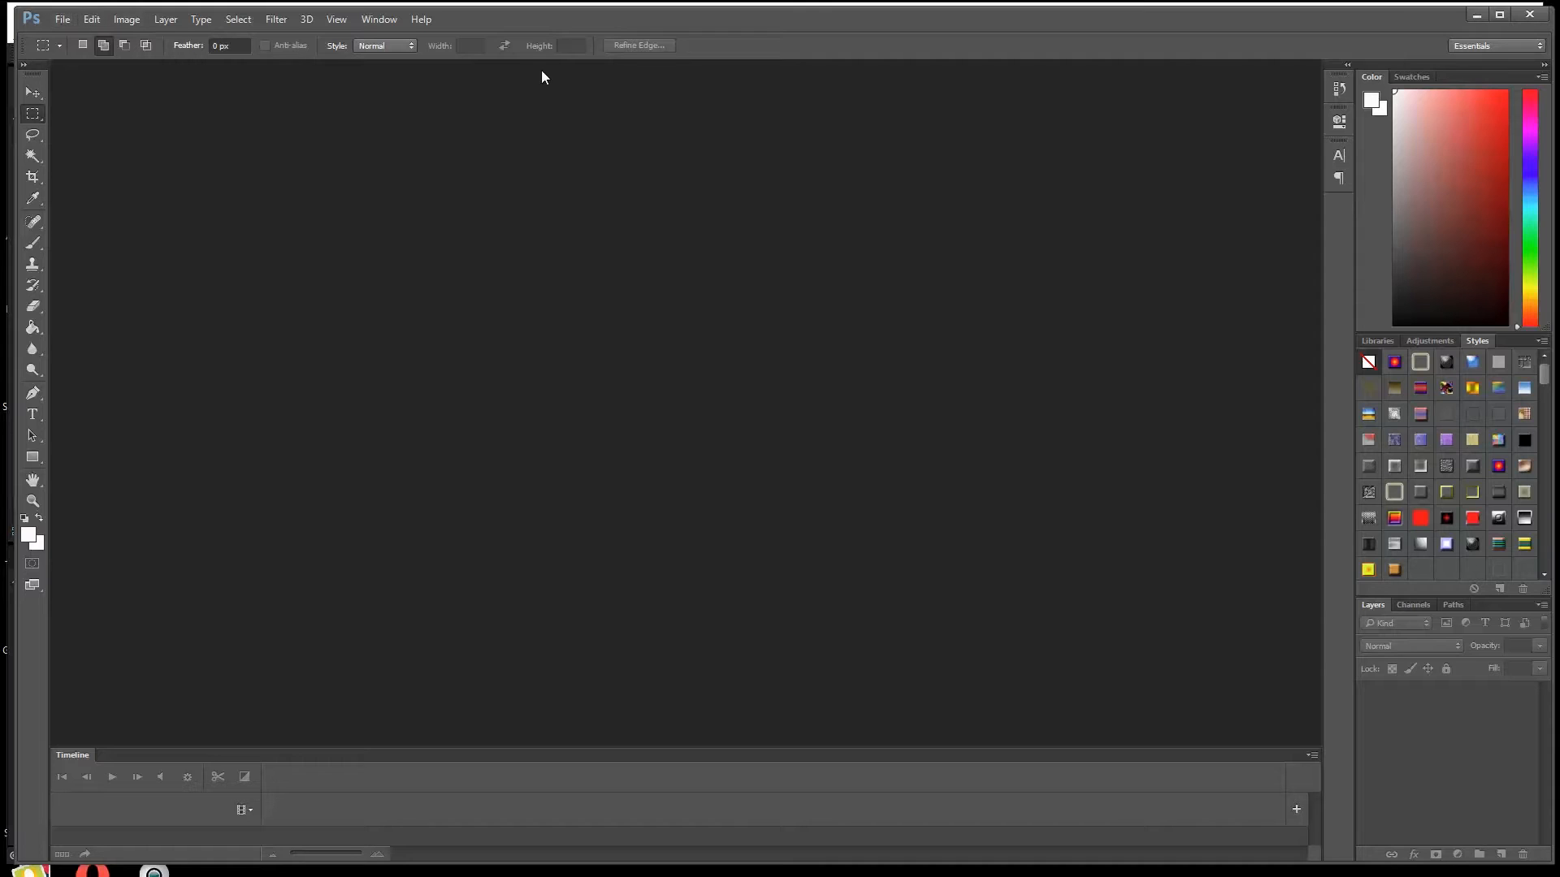
Switch to Photoshop, fit its window to the screen, and open all six DPX stills from the DPX-Files folder
{"action": "left_click_drag", "start_coordinate": [738, 22], "coordinate": [719, 15]}
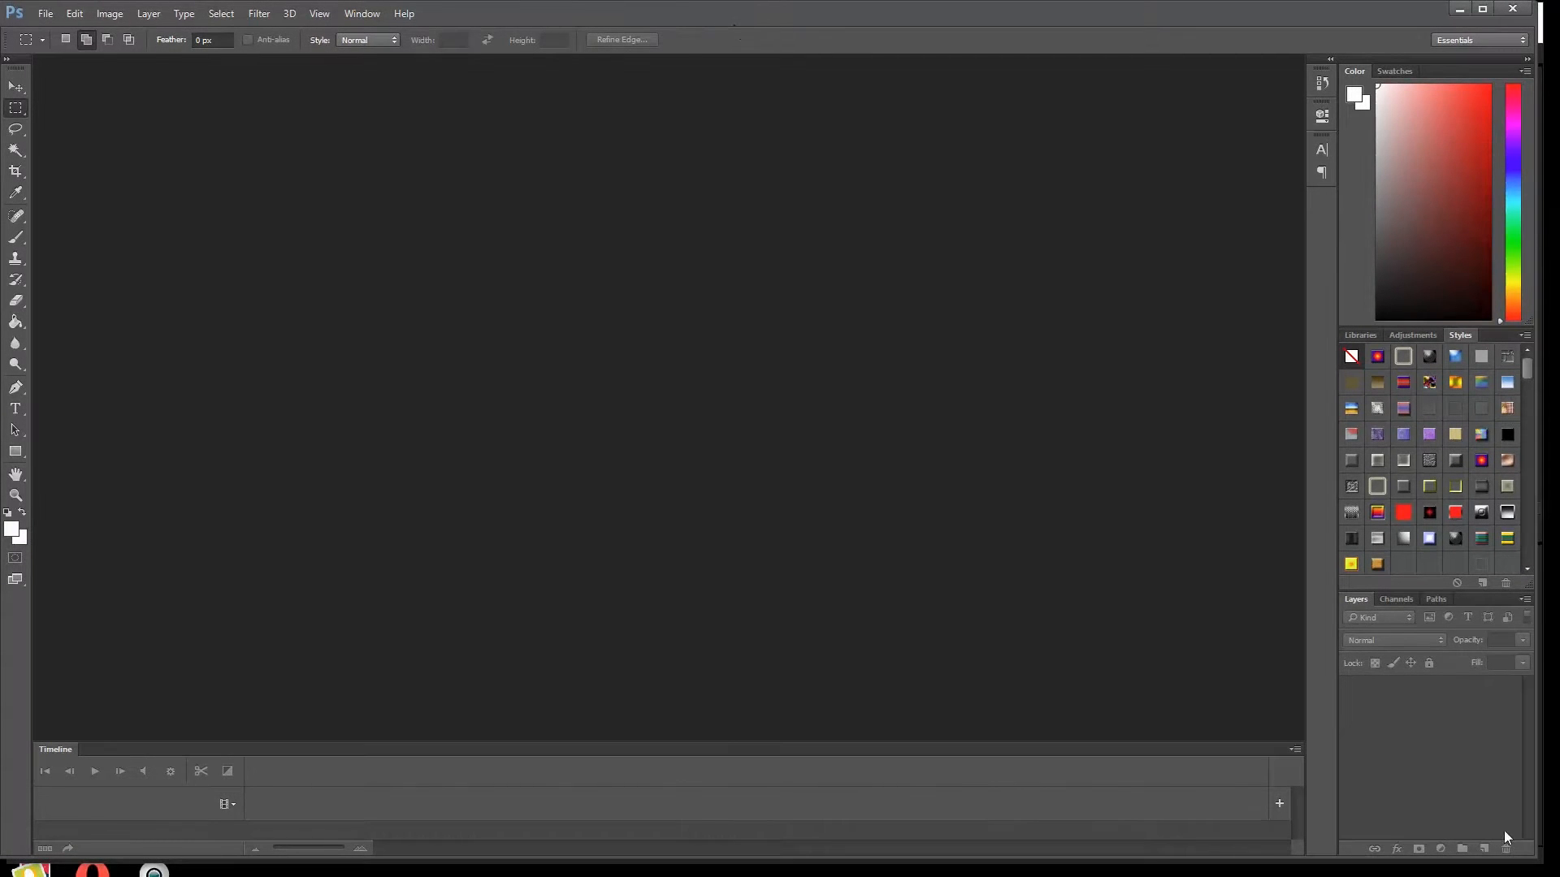
{"action": "left_click_drag", "start_coordinate": [1543, 865], "coordinate": [1555, 875]}
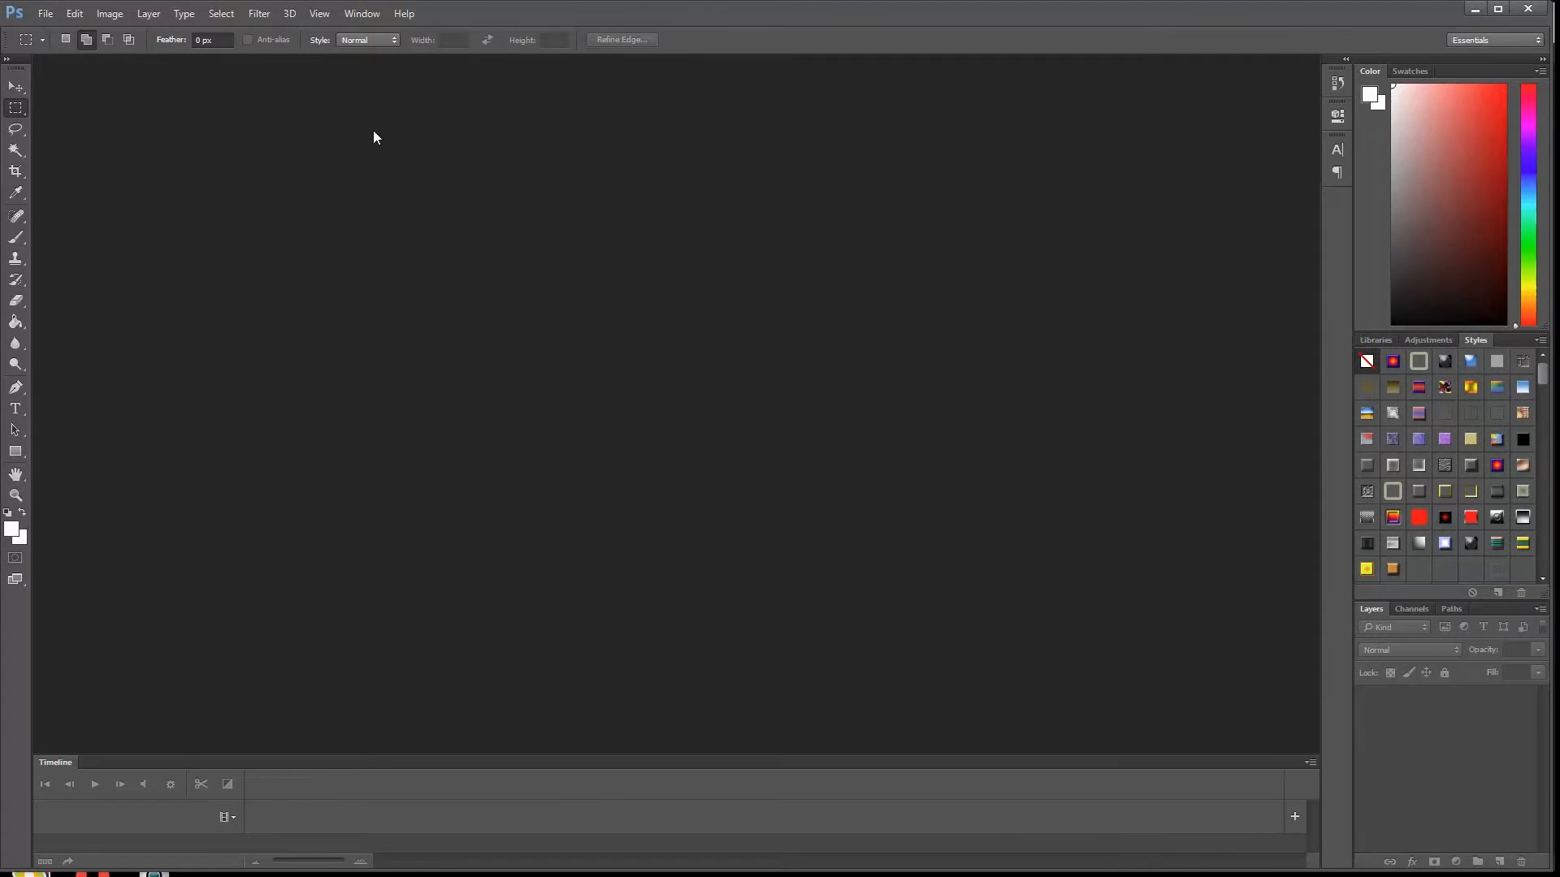
{"action": "left_click", "coordinate": [45, 14]}
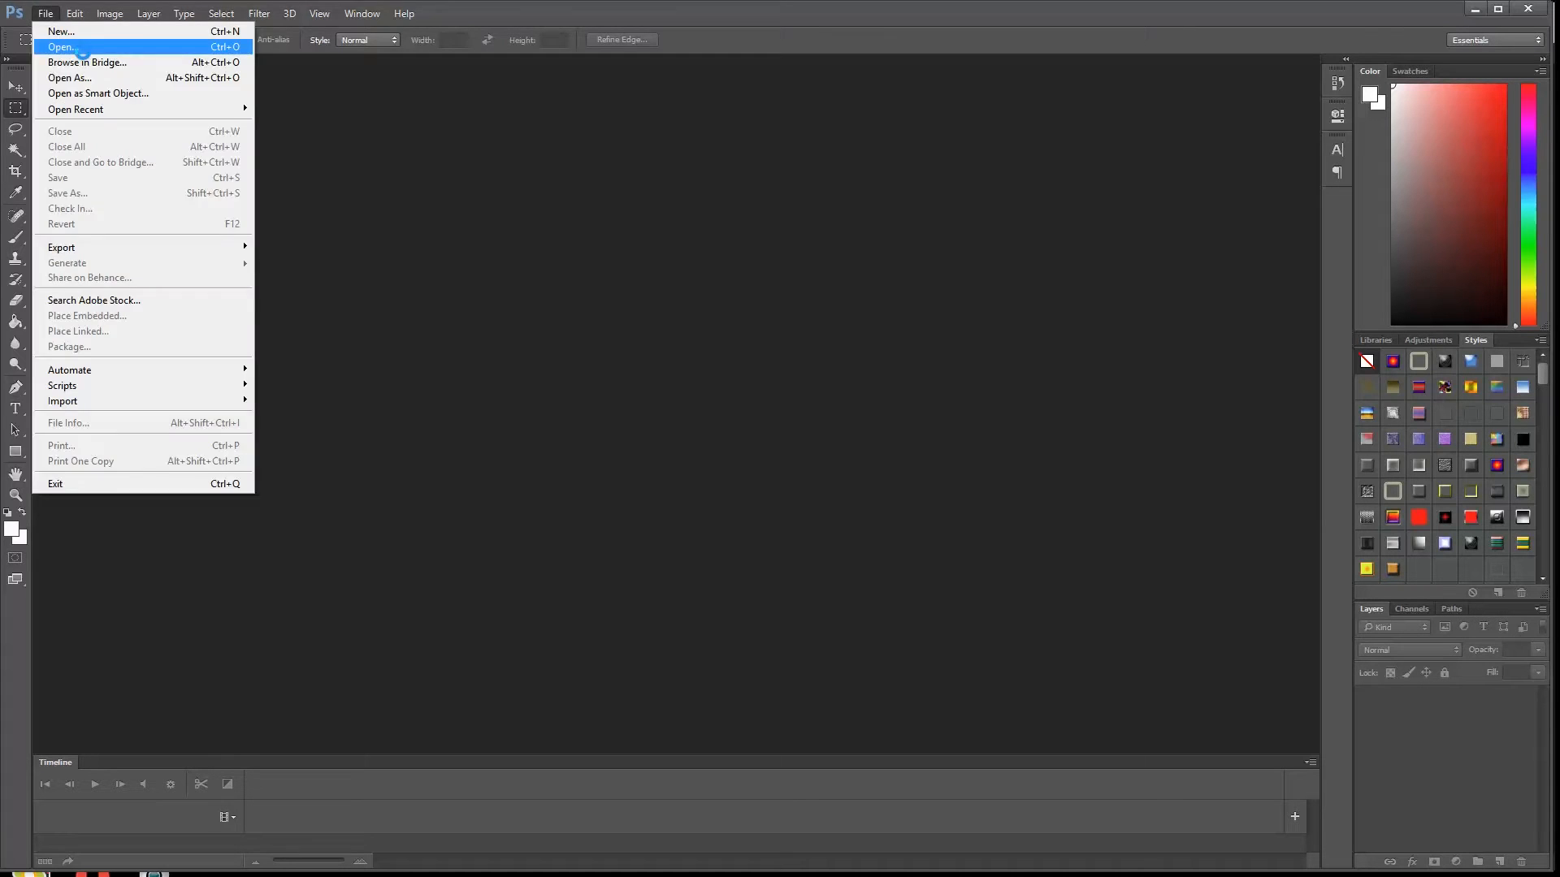
{"action": "left_click", "coordinate": [78, 49]}
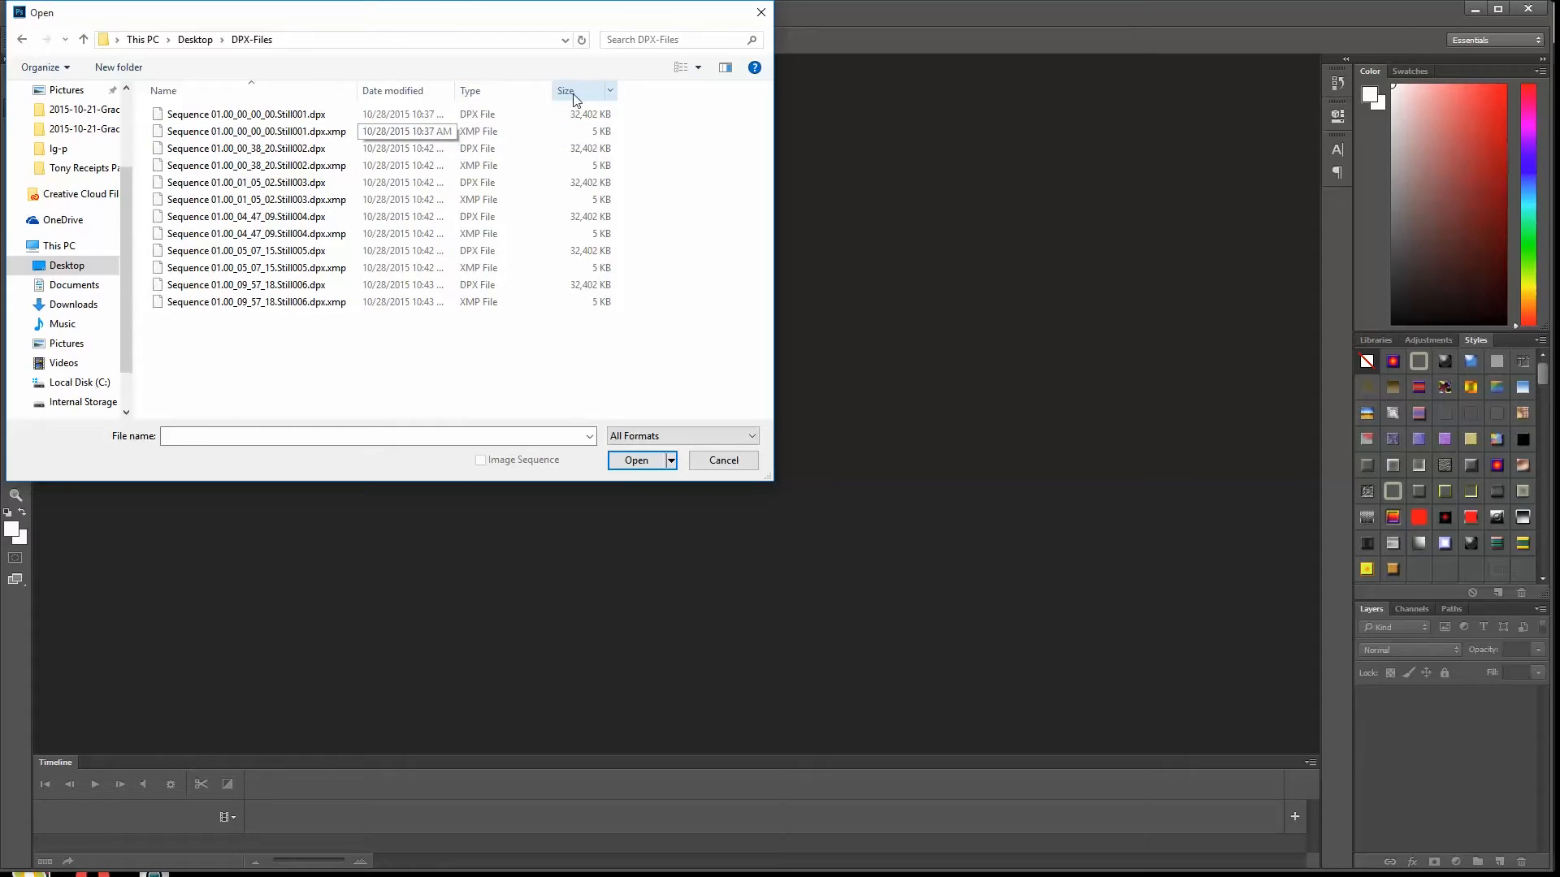
{"action": "left_click", "coordinate": [477, 91]}
{"action": "left_click_drag", "start_coordinate": [642, 114], "coordinate": [333, 207]}
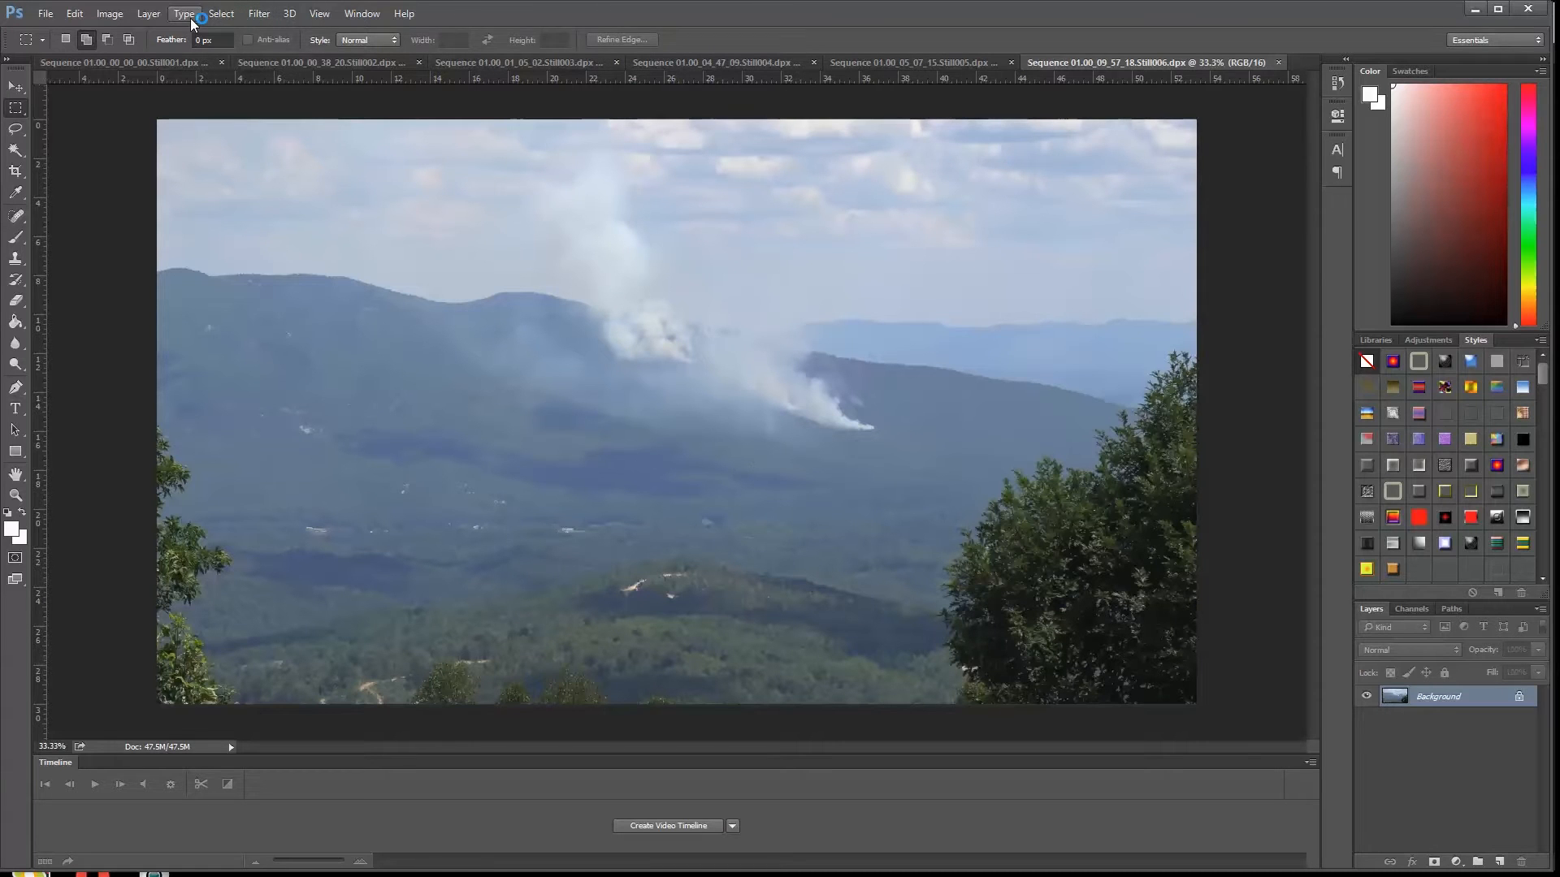
Apply Brightness/Contrast to the mountain smoke image, Still006, with brightness -14 and contrast 43
{"action": "left_click", "coordinate": [109, 14]}
{"action": "mouse_move", "coordinate": [143, 52]}
{"action": "left_click", "coordinate": [325, 52]}
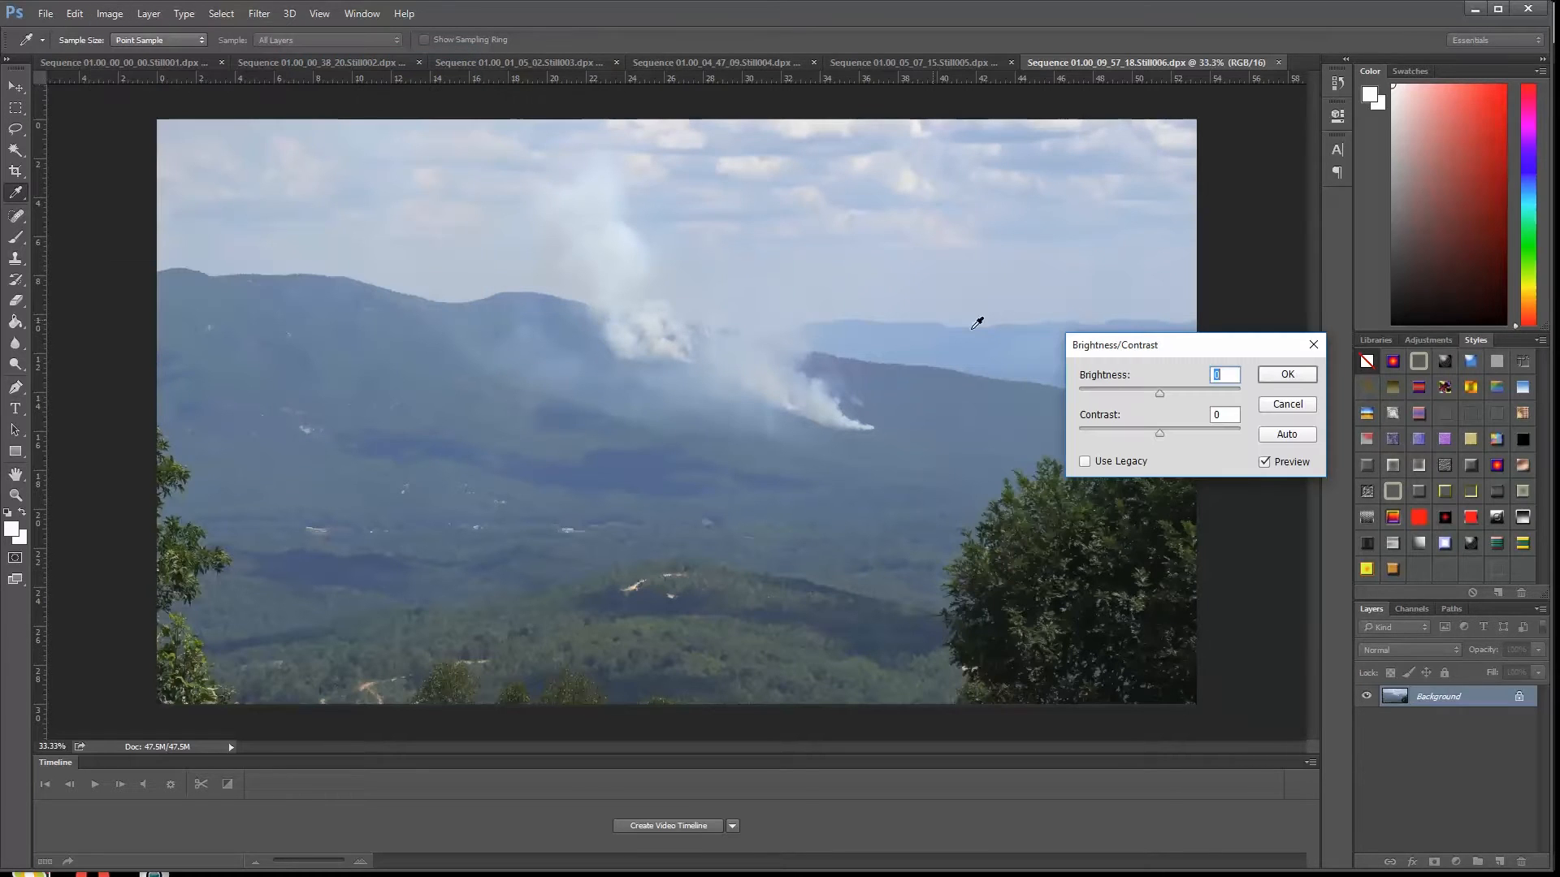
{"action": "left_click_drag", "start_coordinate": [1163, 437], "coordinate": [1197, 442]}
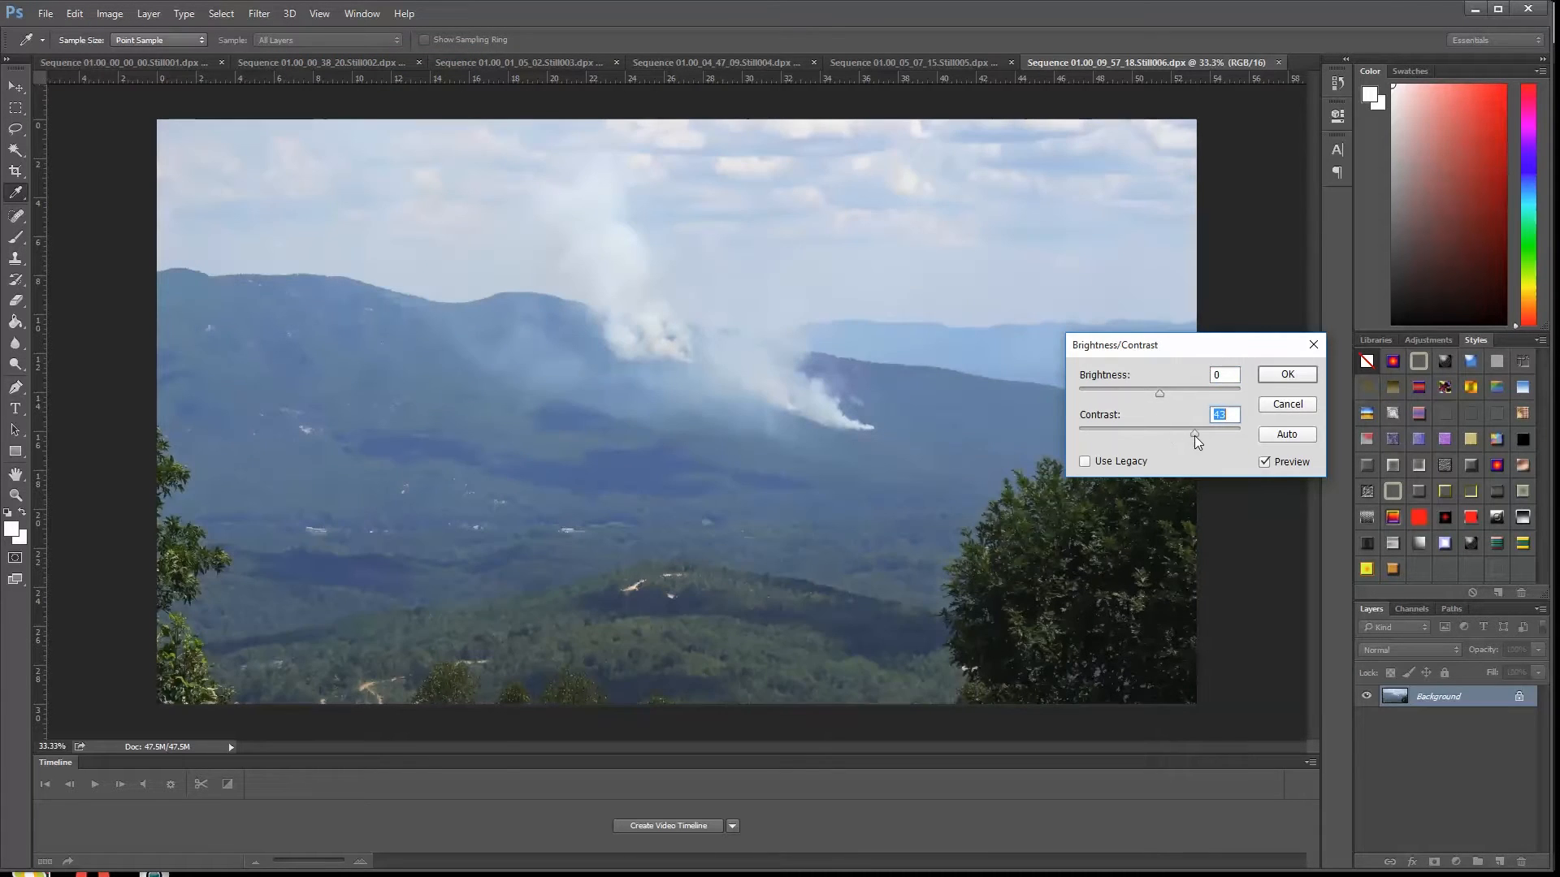
{"action": "left_click_drag", "start_coordinate": [1156, 391], "coordinate": [1152, 393]}
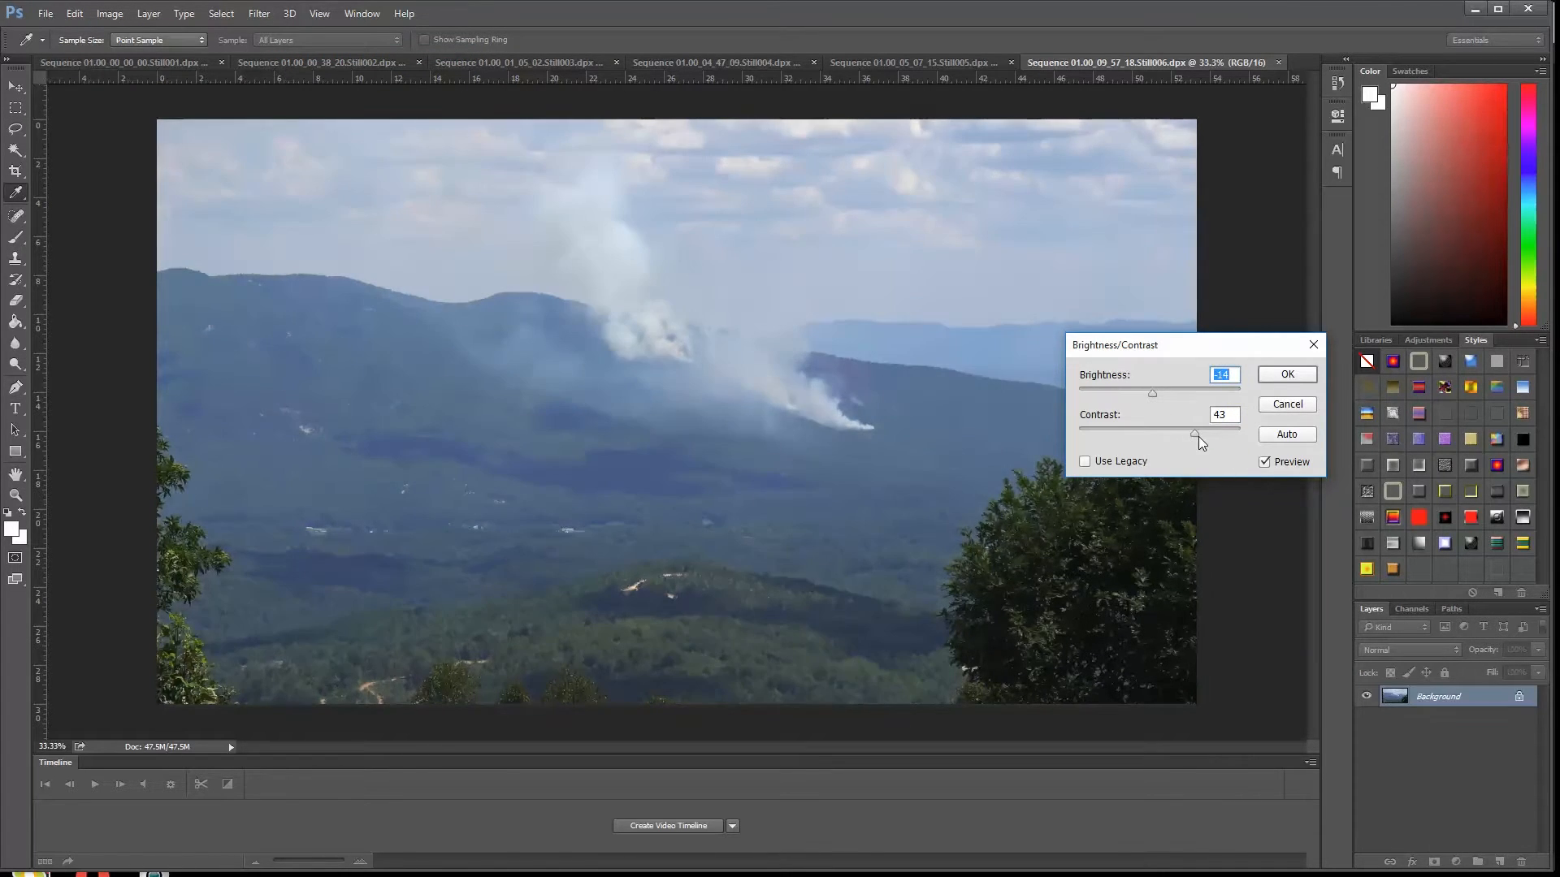
{"action": "left_click", "coordinate": [1309, 373]}
{"action": "key", "text": "m"}
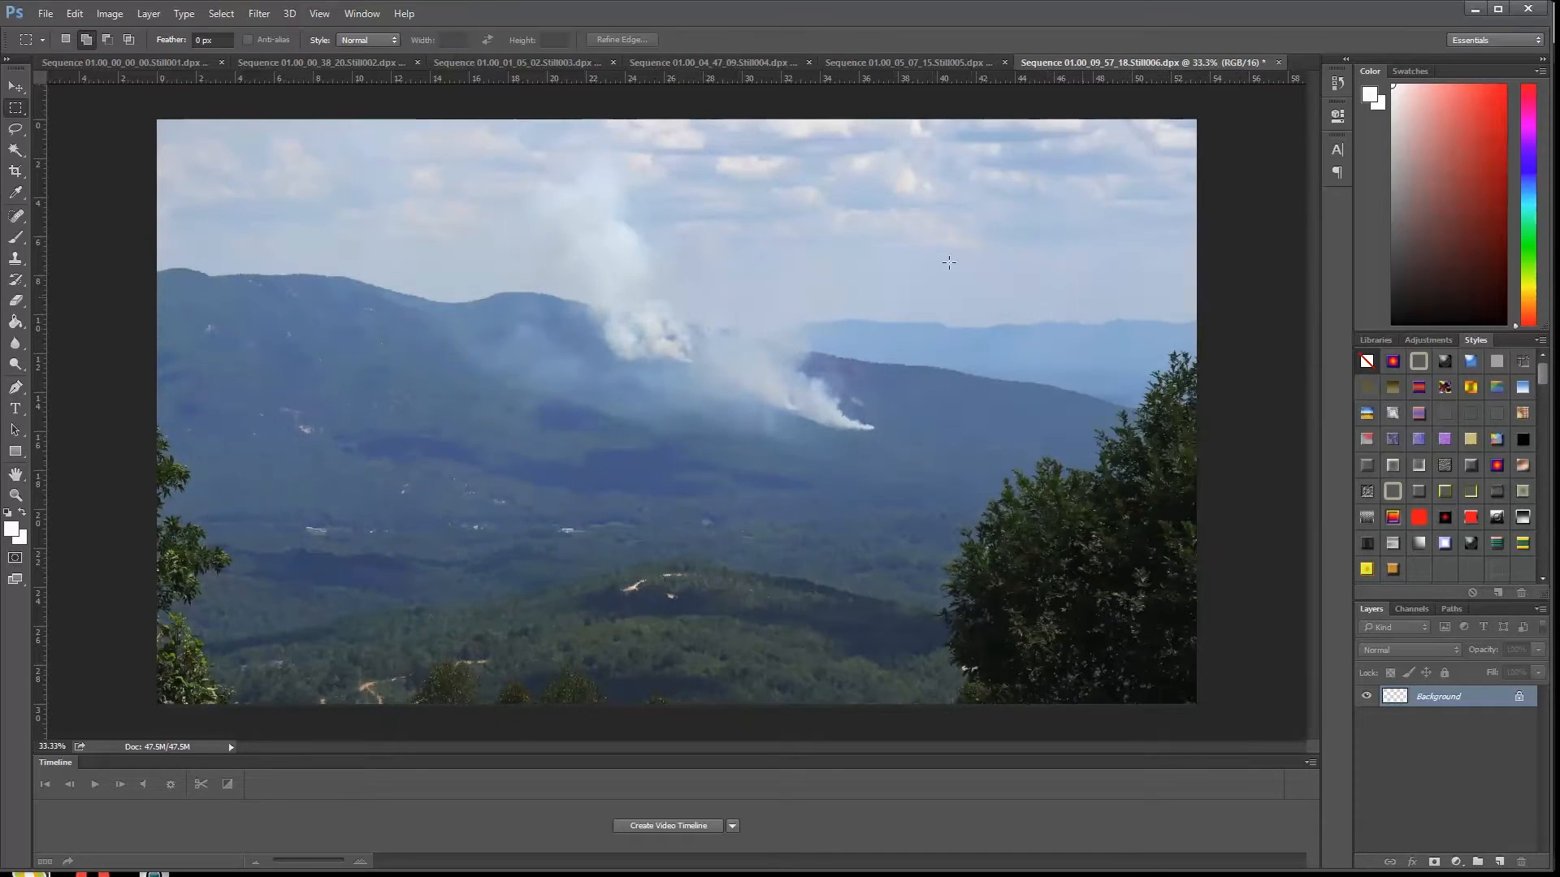
Apply Auto Color to the bent tree image, Still002
{"action": "left_click", "coordinate": [276, 64]}
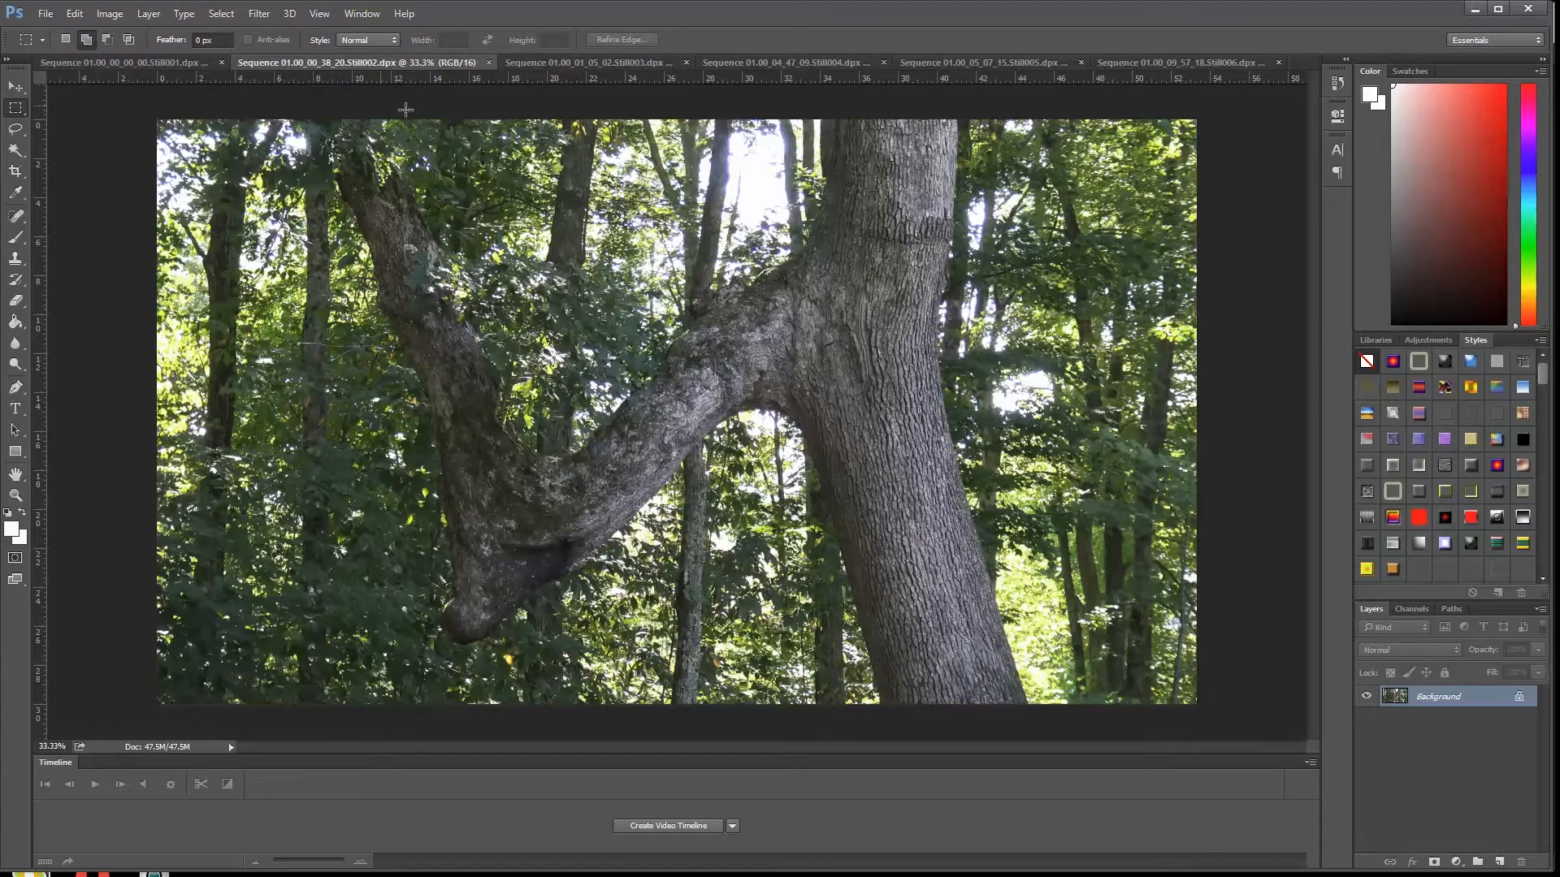
{"action": "left_click", "coordinate": [149, 14]}
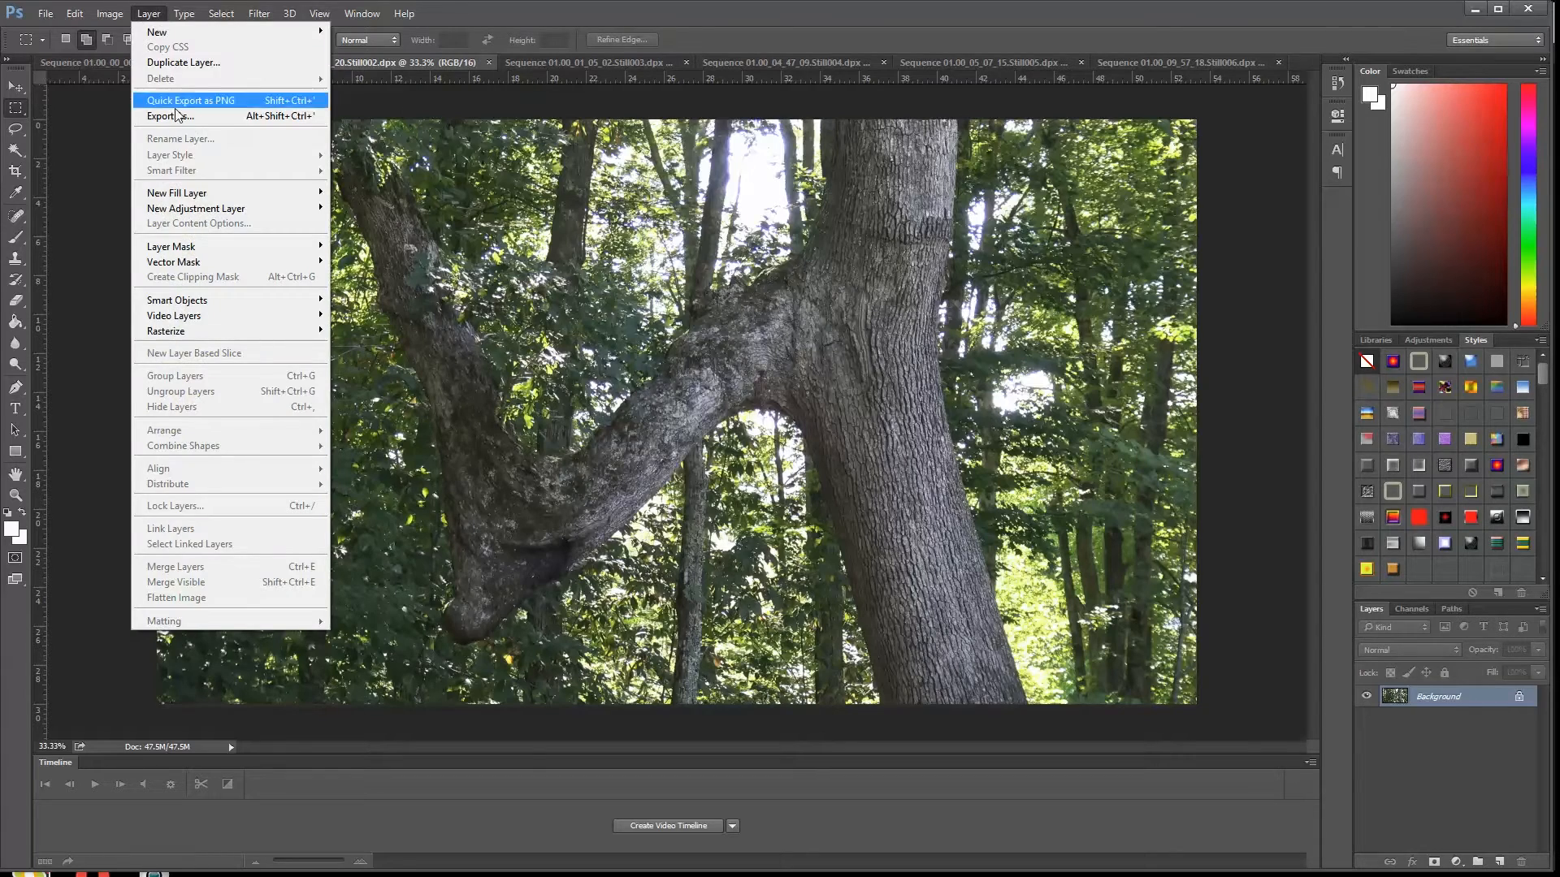
{"action": "left_click", "coordinate": [140, 109]}
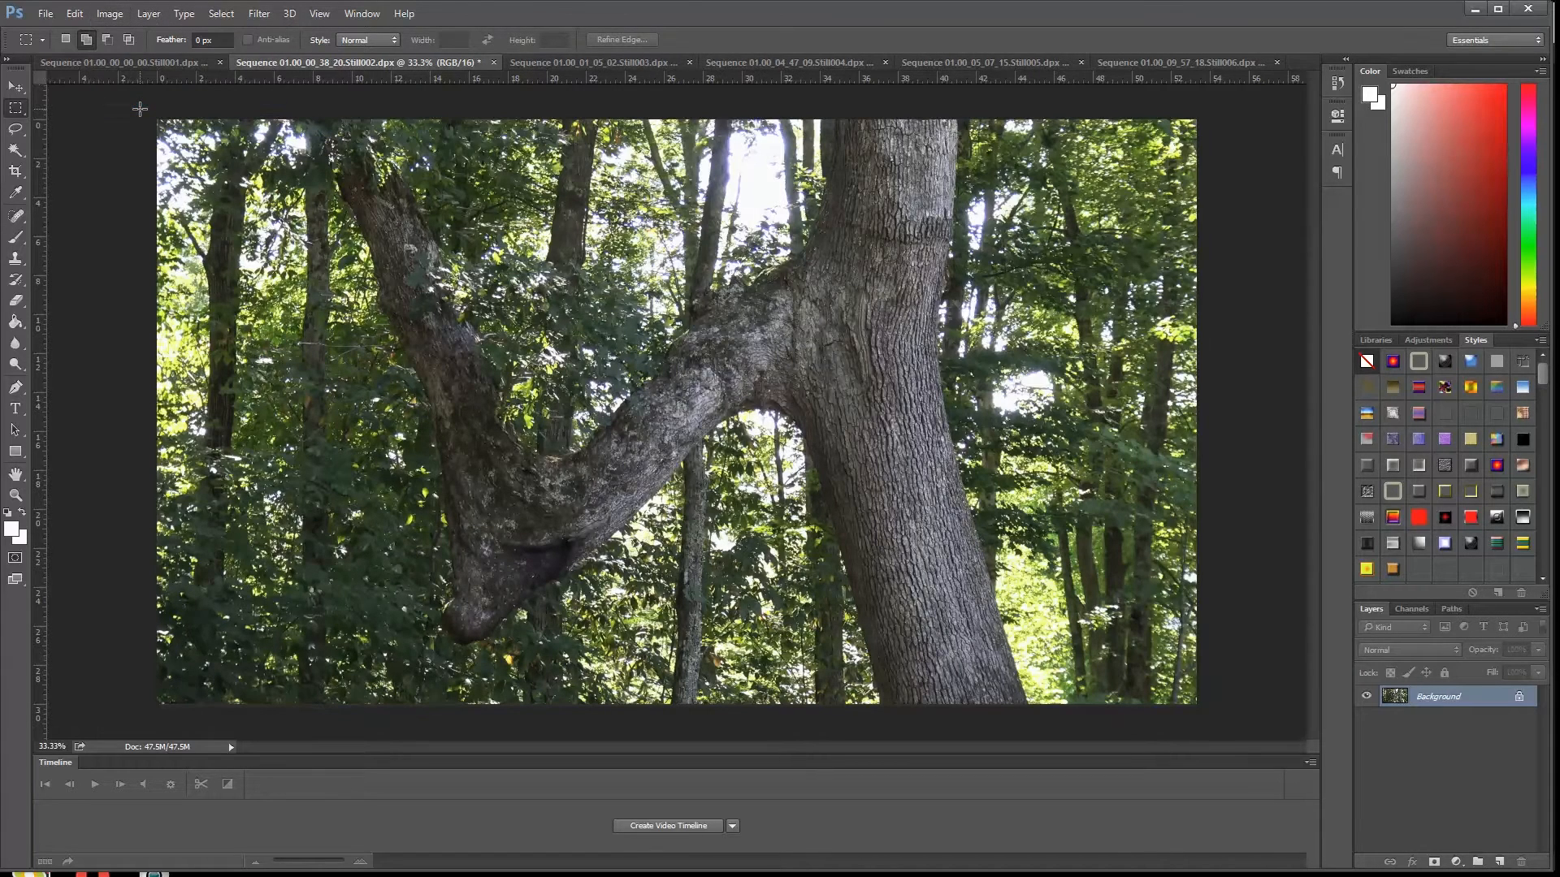
Apply Hue/Saturation to the bent tree image with saturation set to +43
{"action": "left_click", "coordinate": [110, 14]}
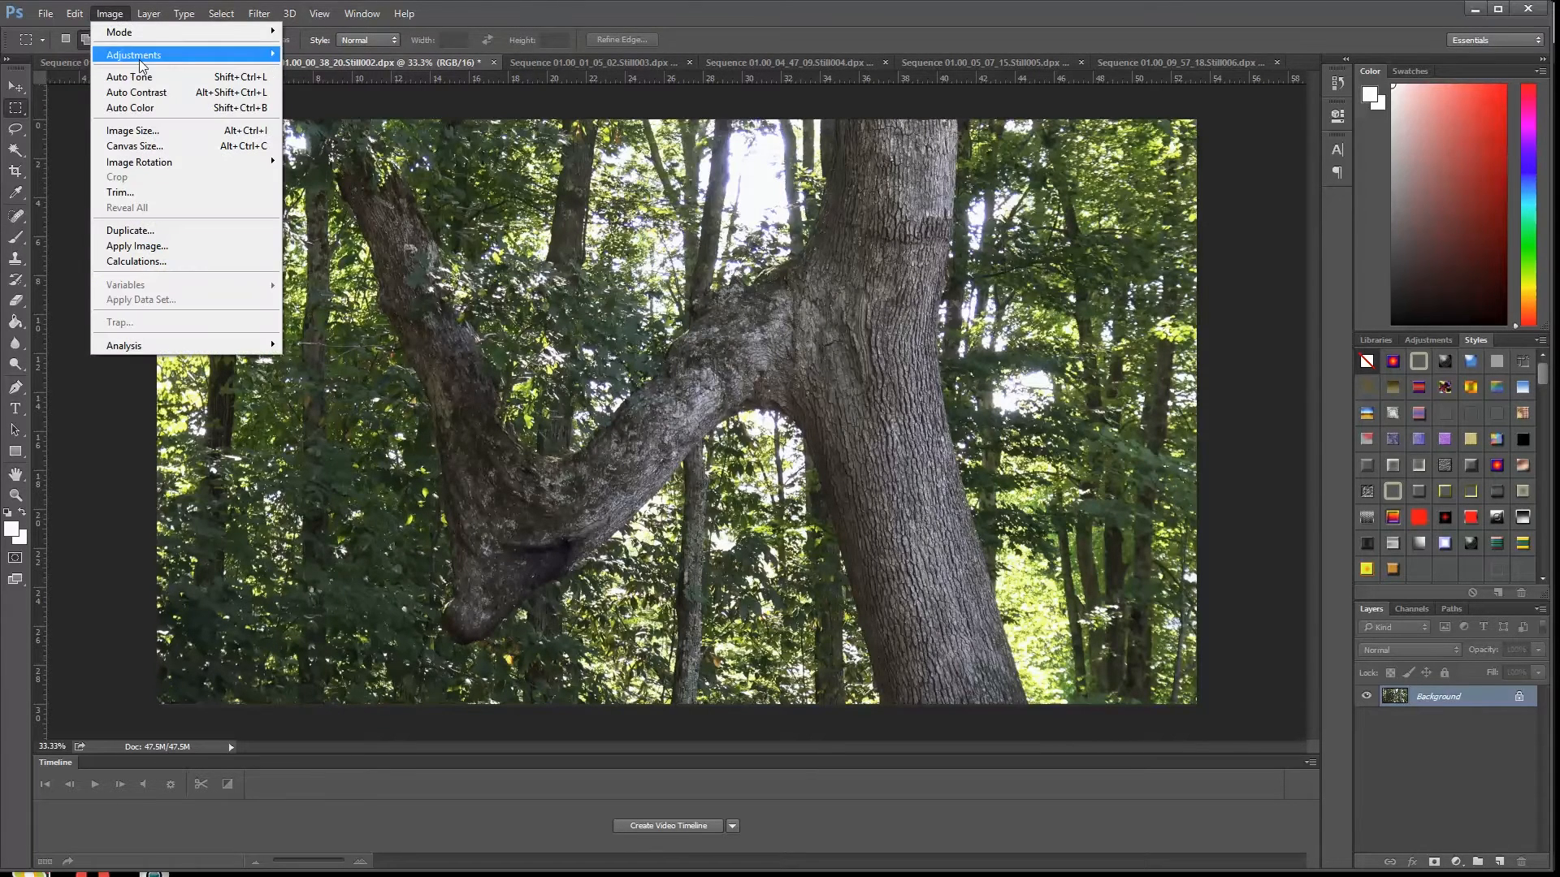
{"action": "mouse_move", "coordinate": [180, 55]}
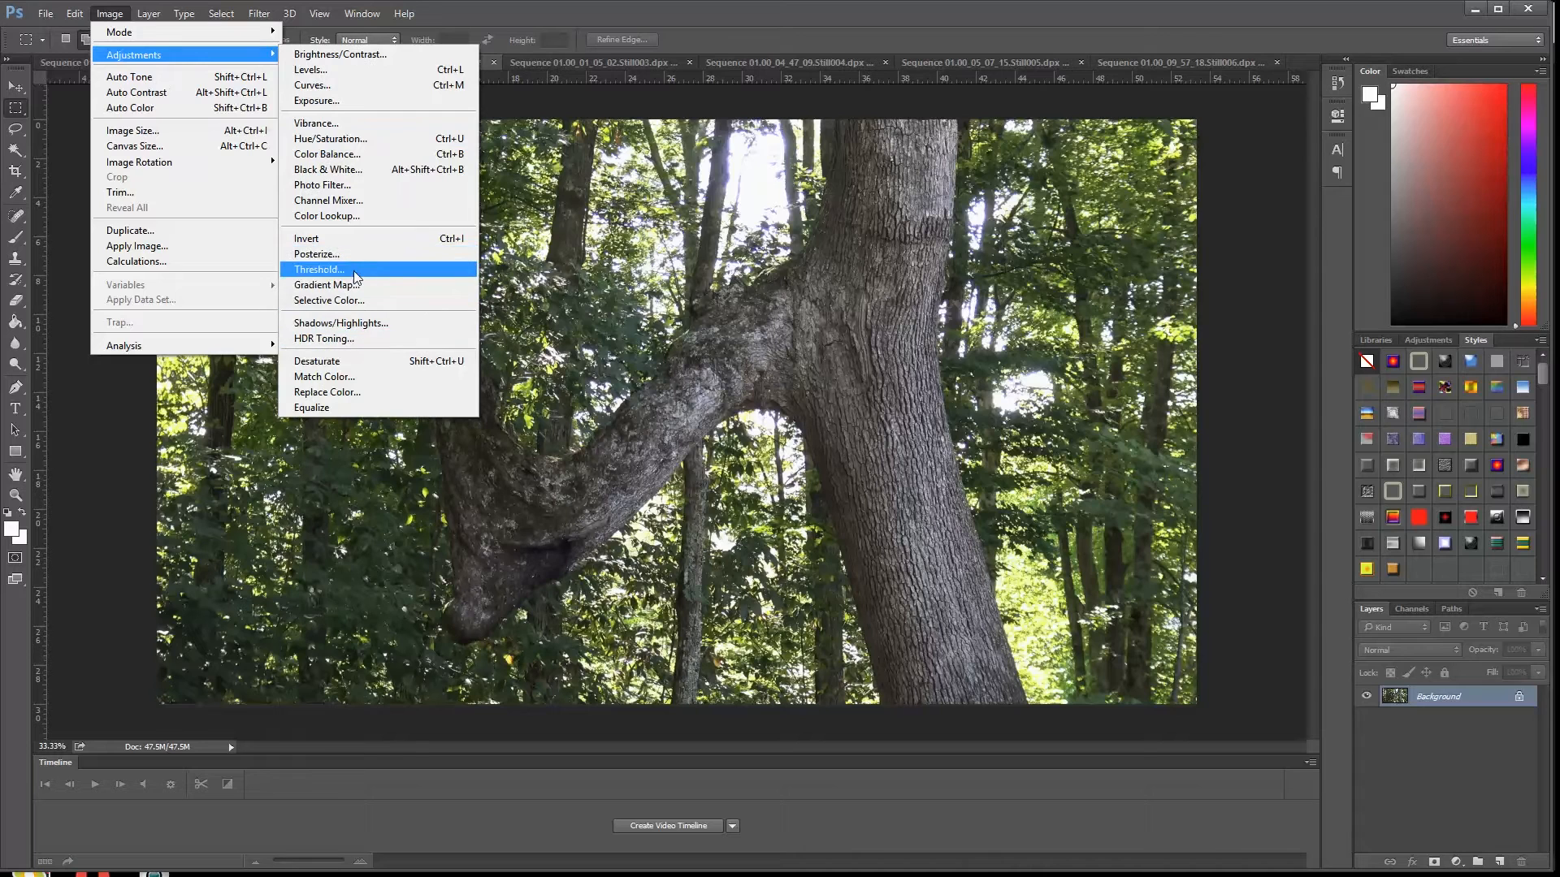
{"action": "left_click", "coordinate": [342, 139]}
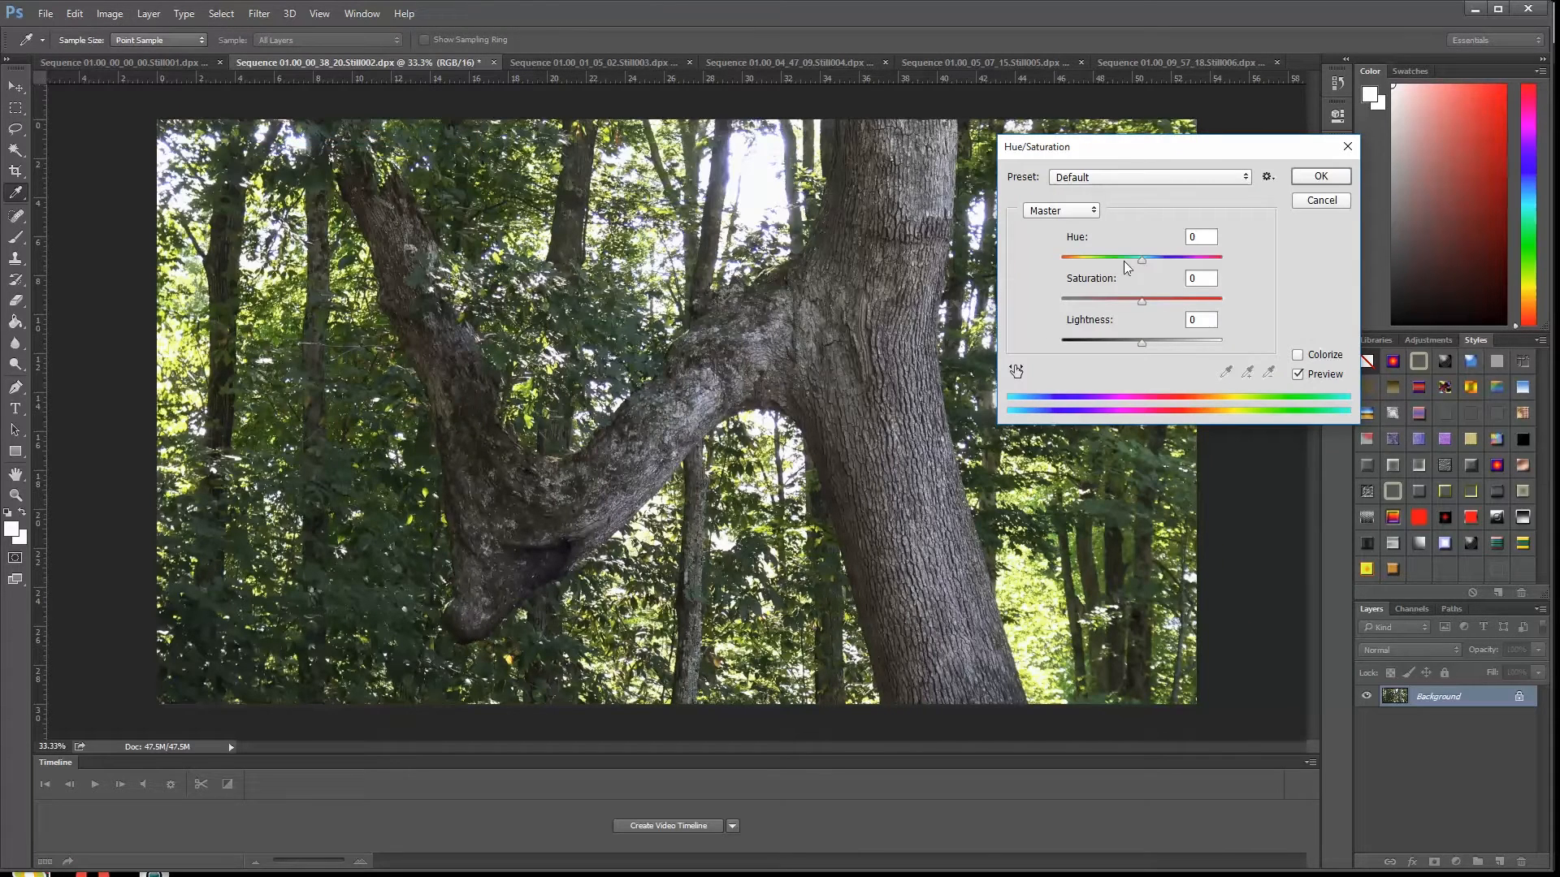
{"action": "left_click_drag", "start_coordinate": [1144, 304], "coordinate": [1183, 302]}
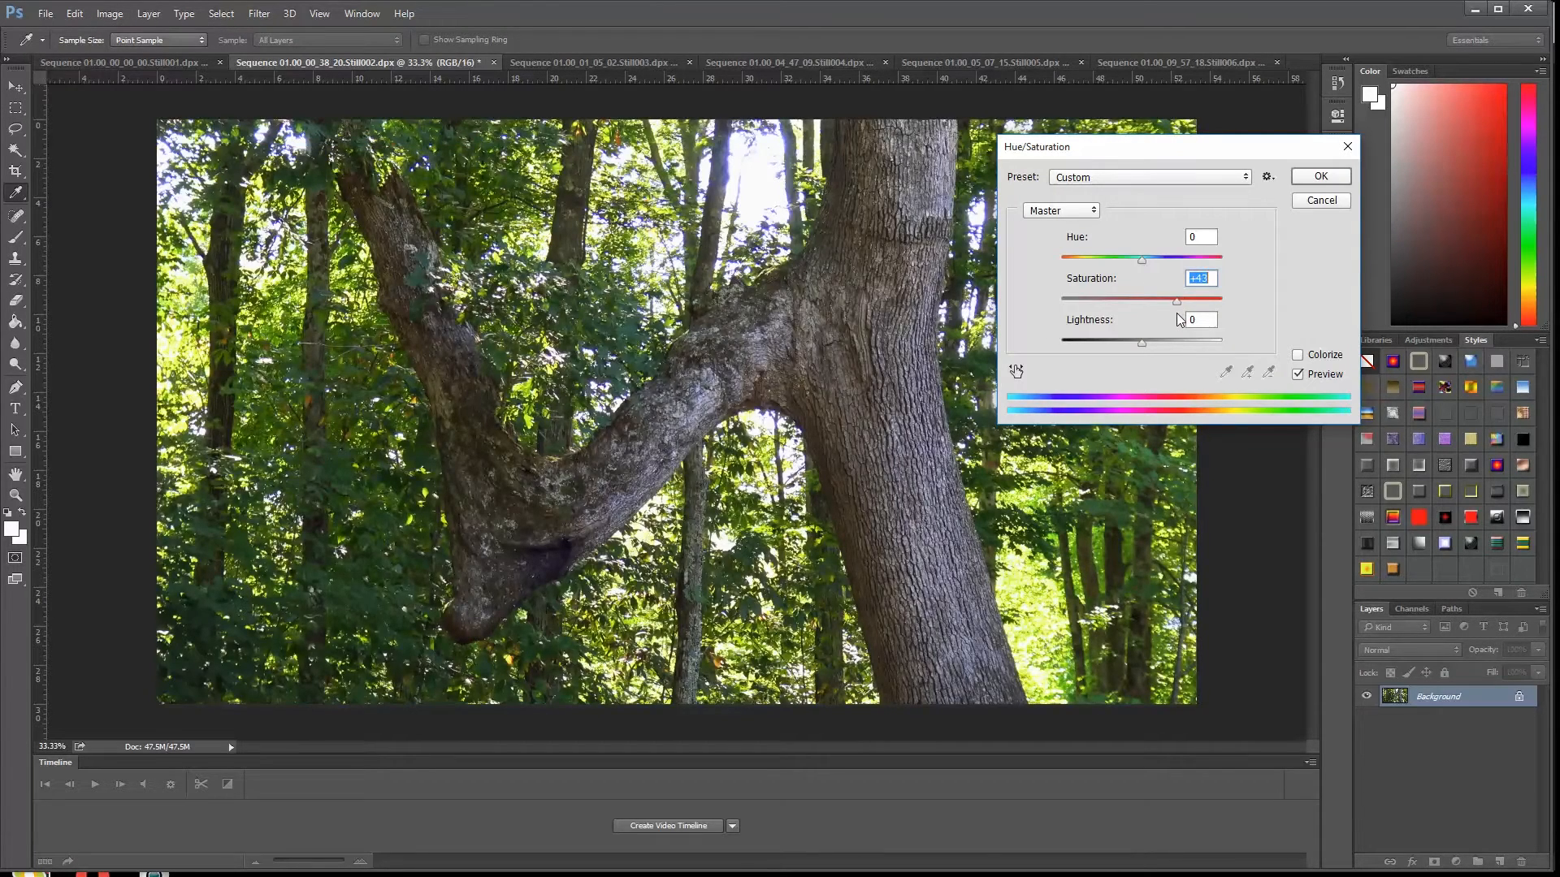
{"action": "left_click", "coordinate": [1320, 177]}
{"action": "key", "text": "m"}
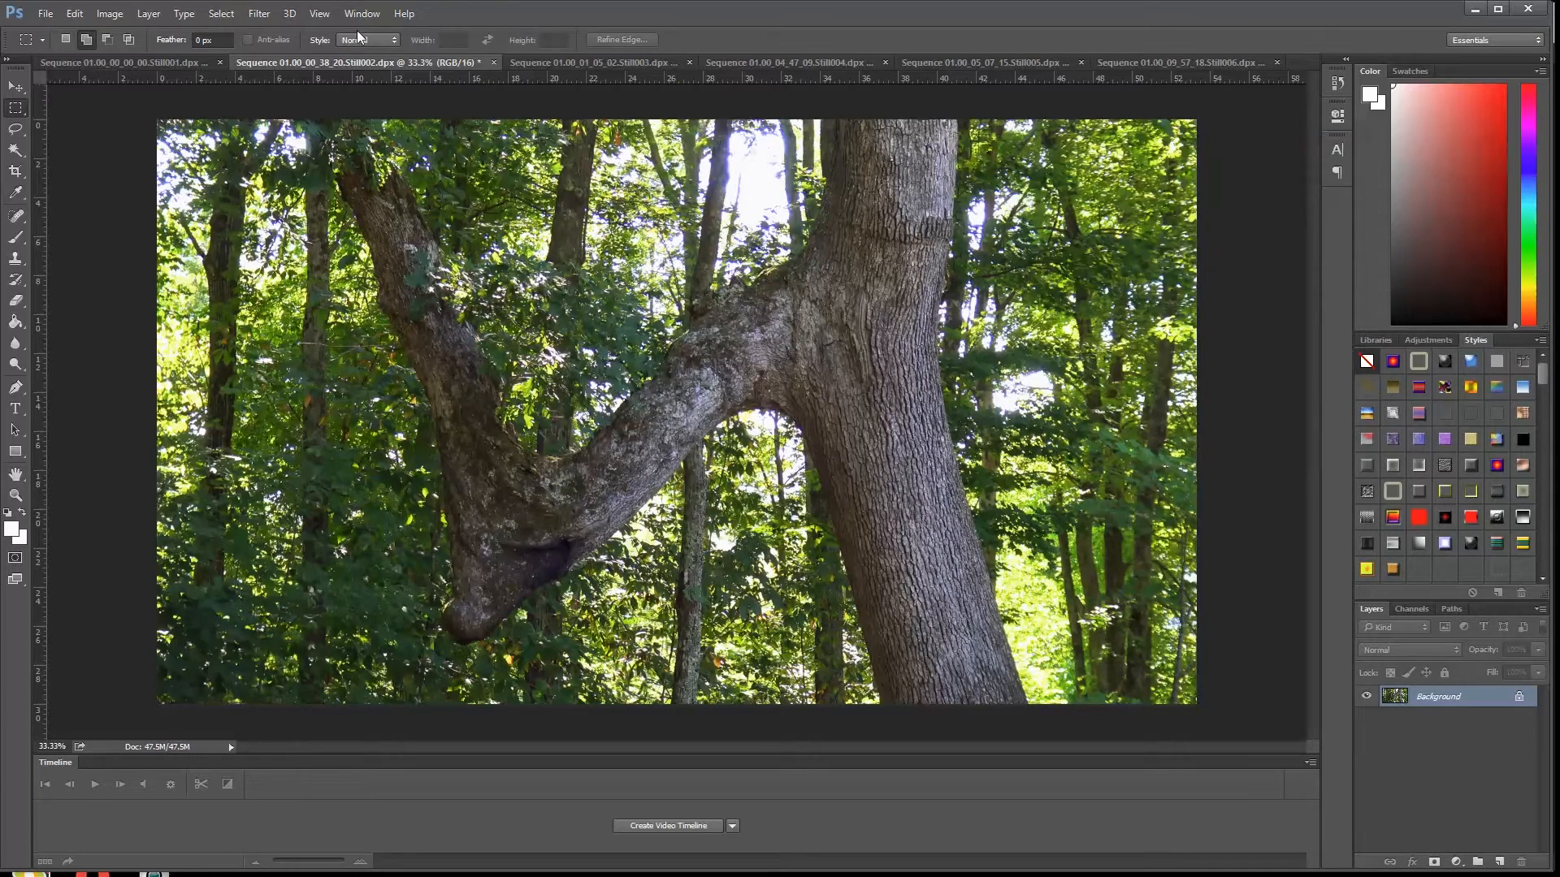
Apply a Vibrance adjustment to the gravestone image, Still003, with vibrance +12 and saturation +39
{"action": "left_click", "coordinate": [618, 63]}
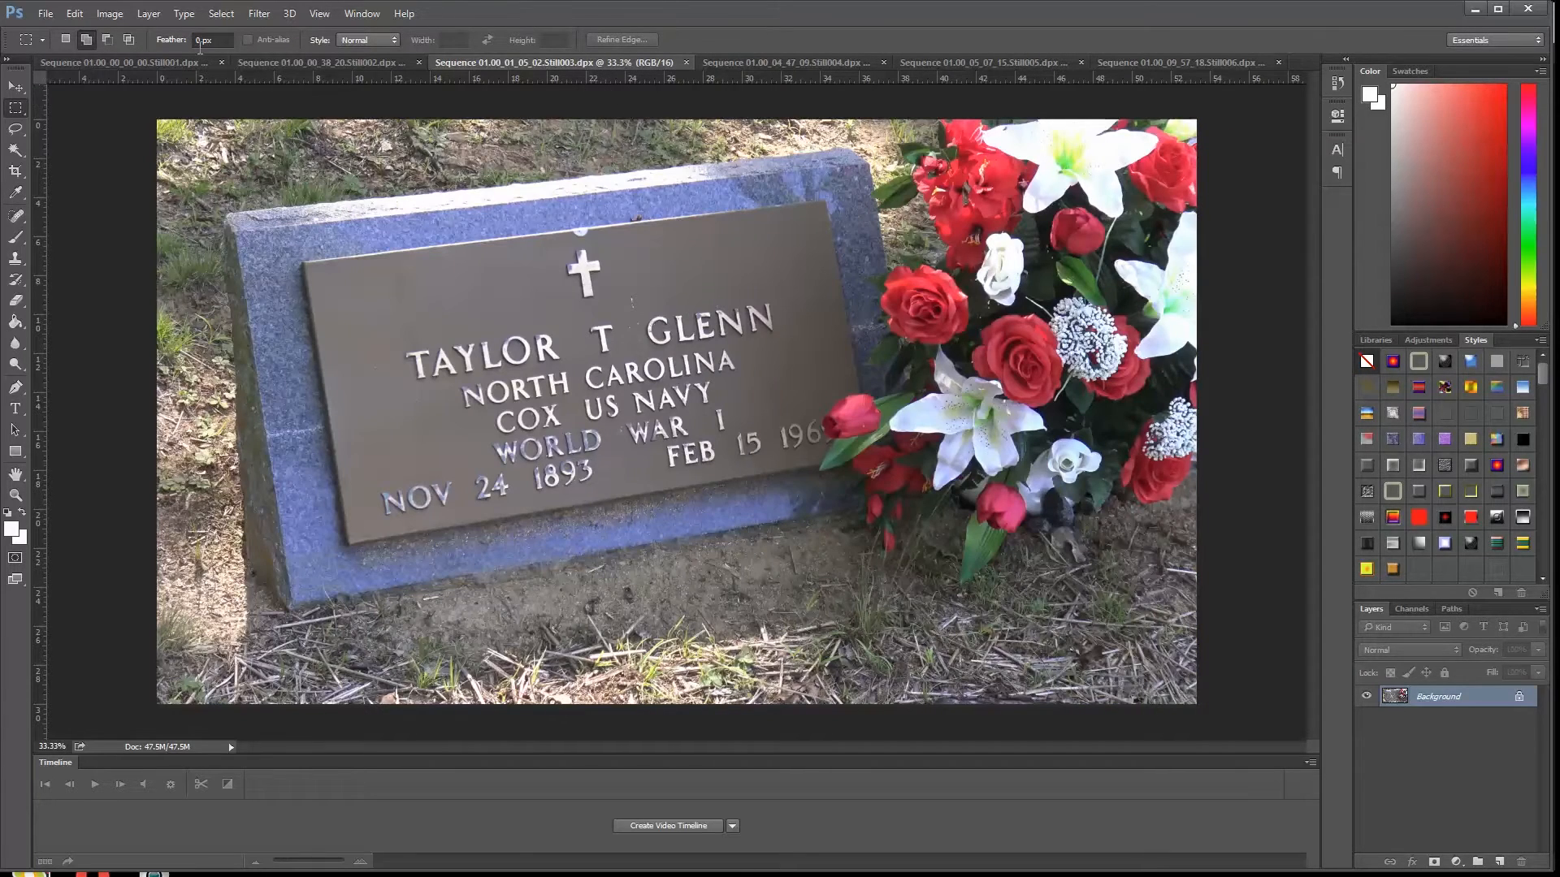
{"action": "left_click", "coordinate": [122, 18]}
{"action": "mouse_move", "coordinate": [187, 55]}
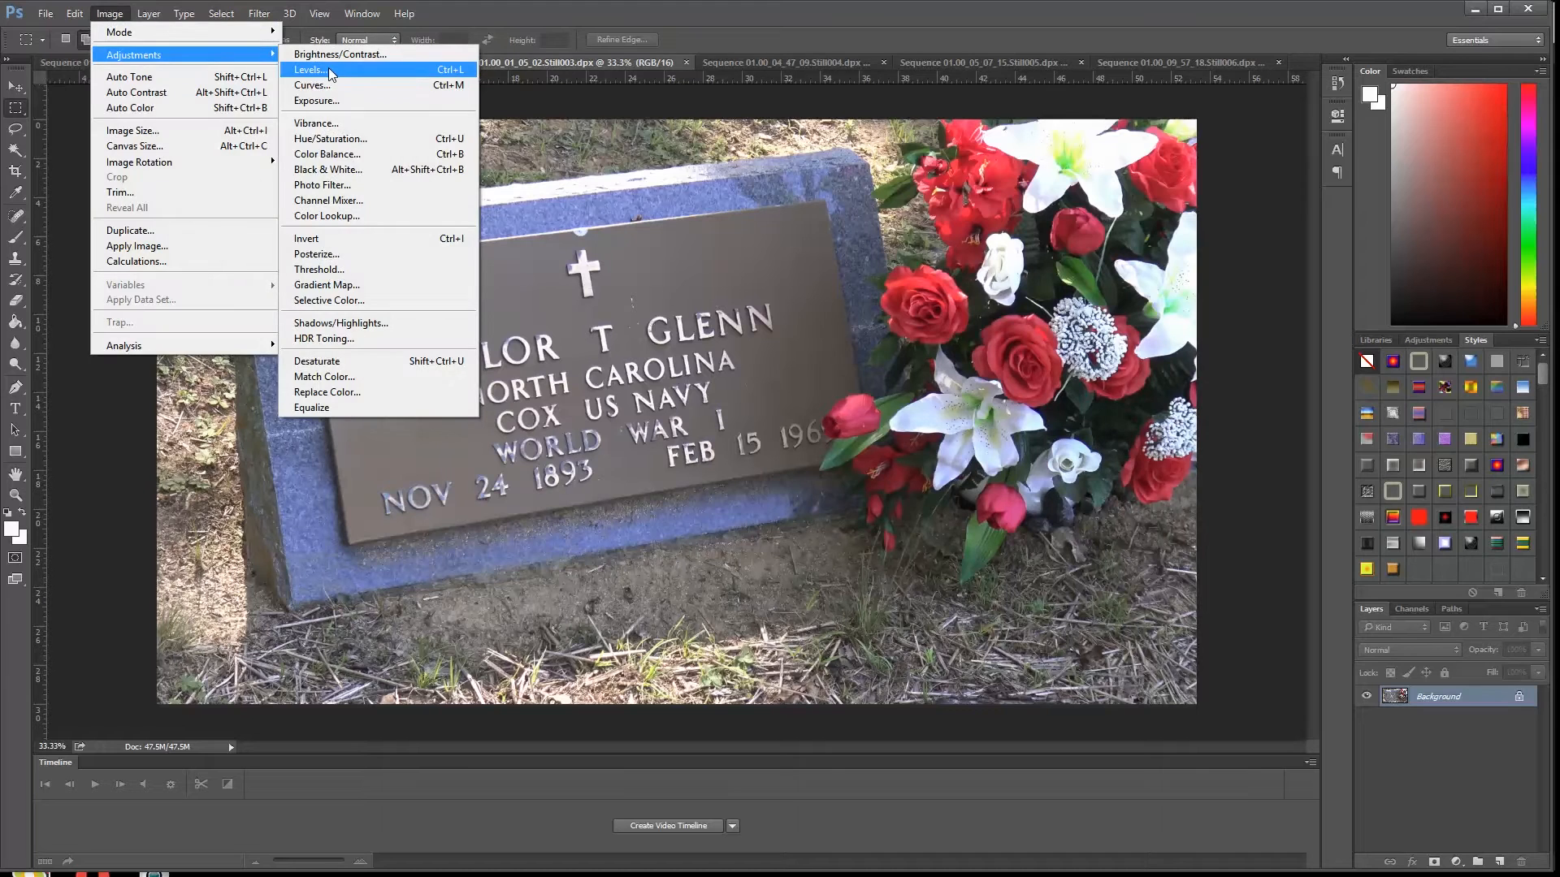
{"action": "left_click", "coordinate": [321, 123]}
{"action": "left_click_drag", "start_coordinate": [745, 377], "coordinate": [753, 330]}
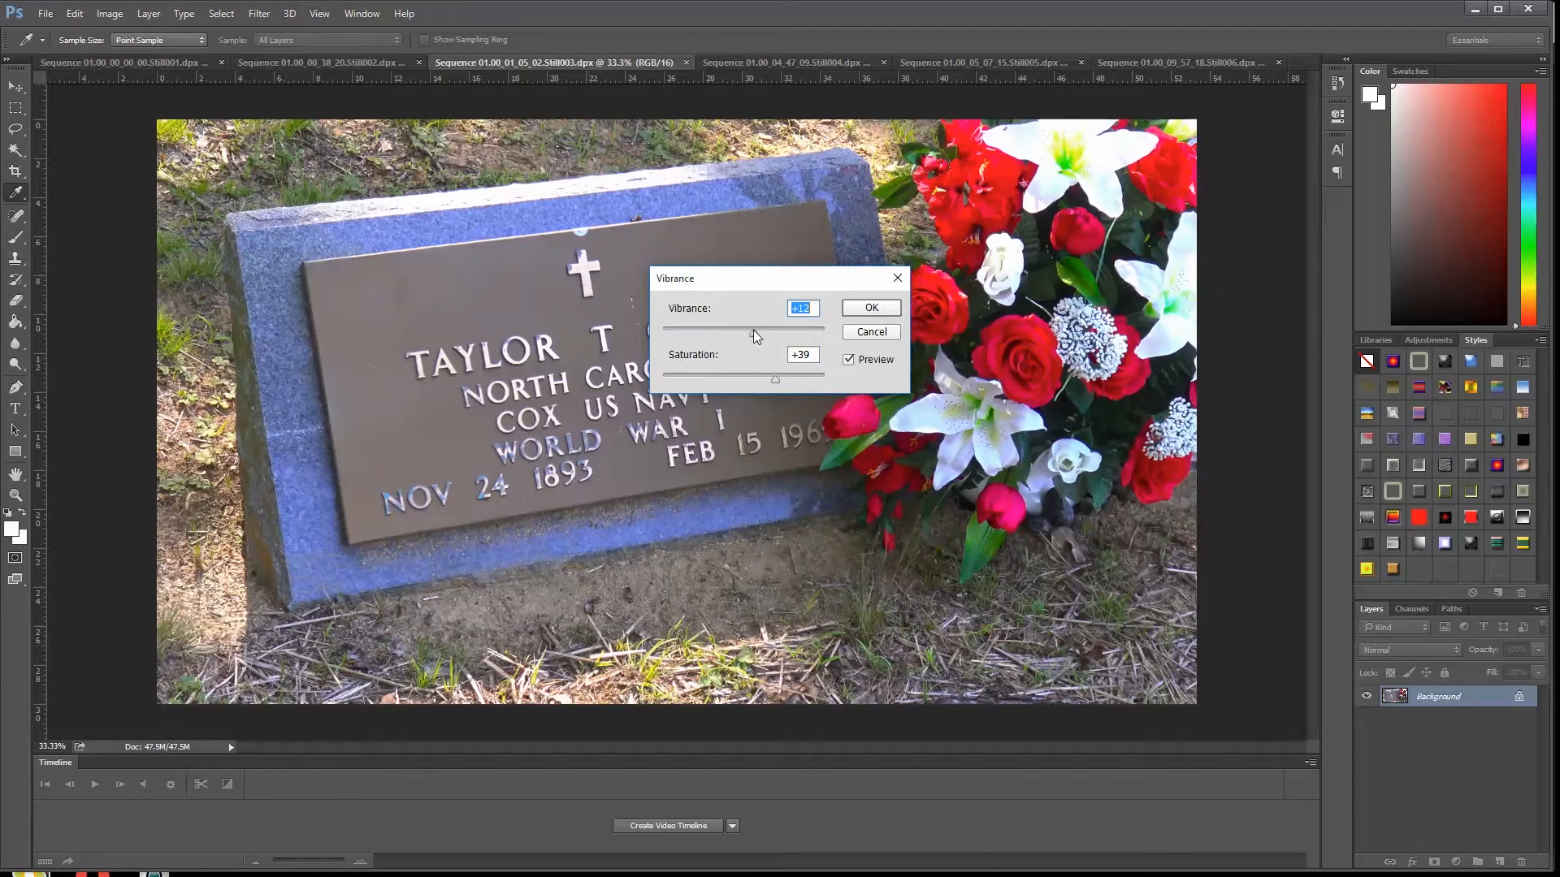
{"action": "left_click", "coordinate": [871, 308]}
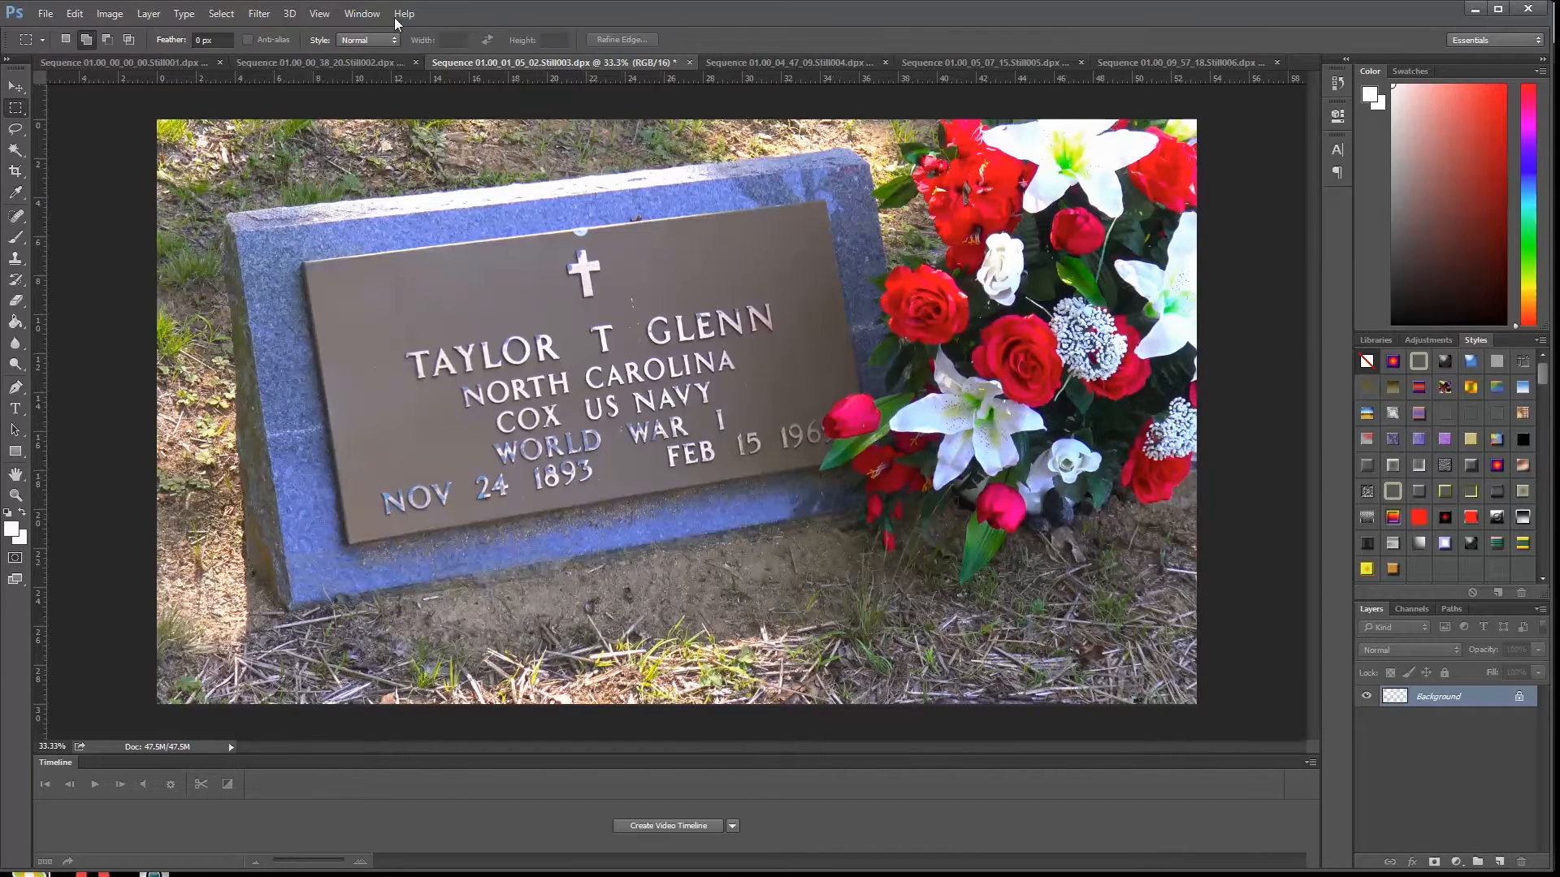
Increase the contrast of the fern image, Still004, with a Brightness/Contrast adjustment
{"action": "left_click", "coordinate": [767, 63]}
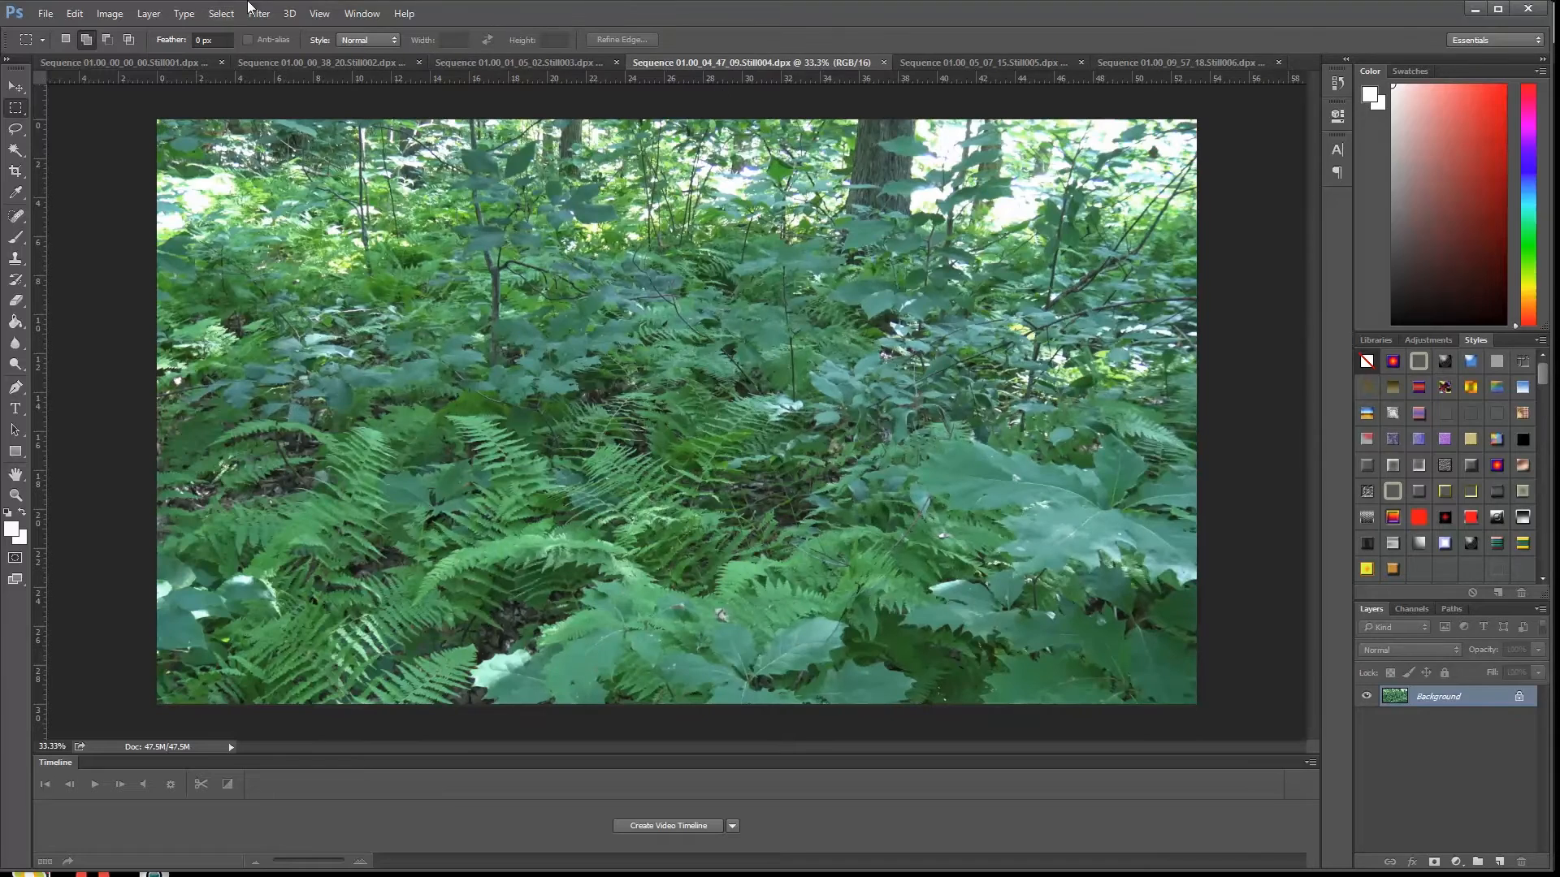
{"action": "left_click", "coordinate": [111, 14]}
{"action": "mouse_move", "coordinate": [142, 55]}
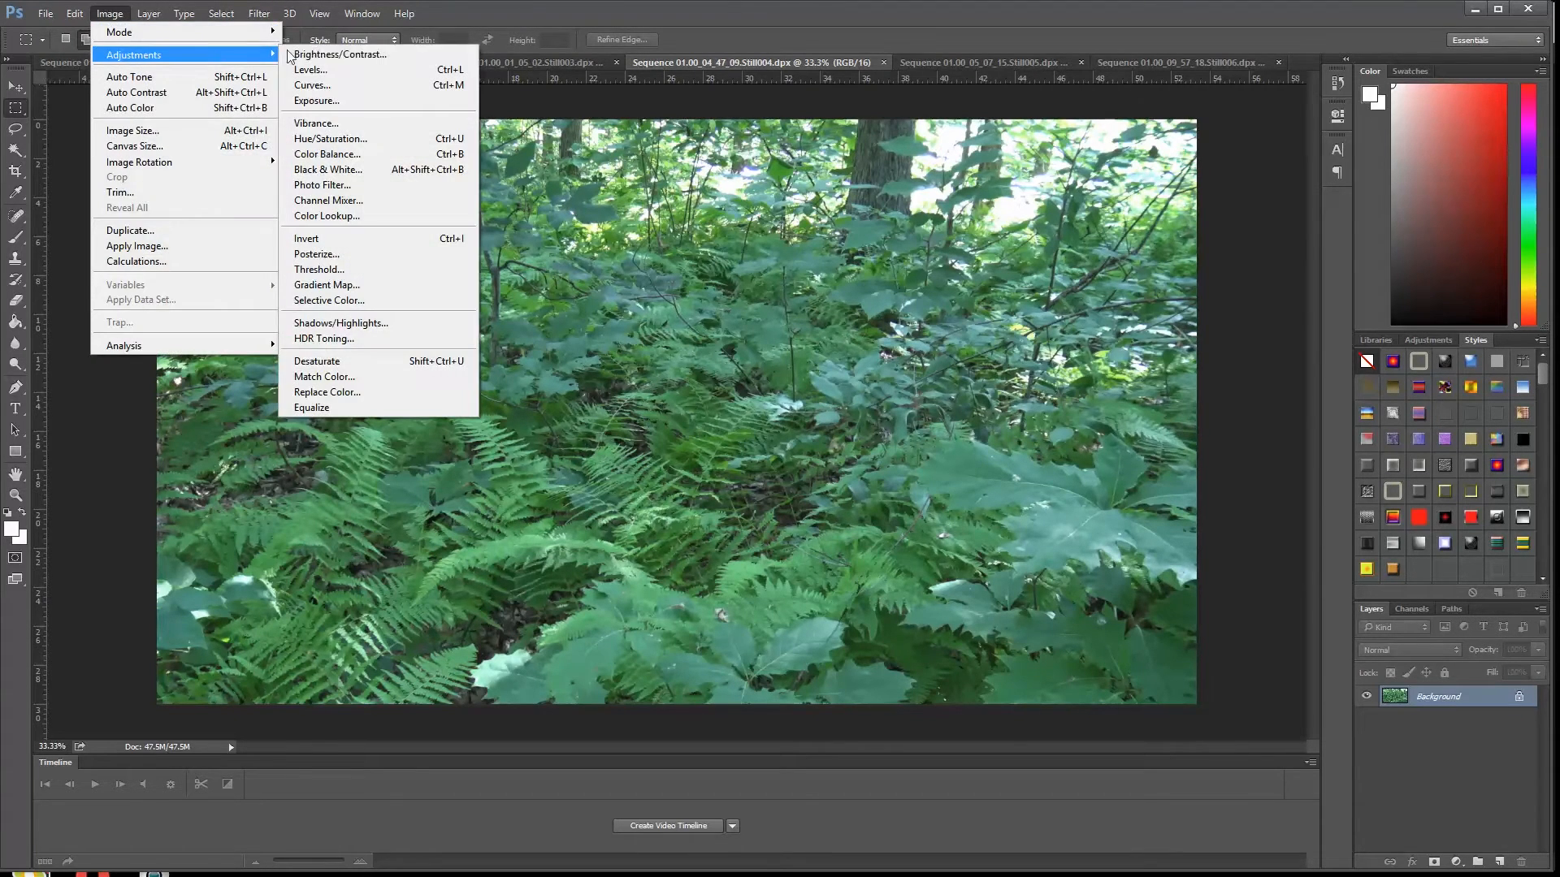
{"action": "left_click", "coordinate": [294, 54]}
{"action": "left_click_drag", "start_coordinate": [1164, 438], "coordinate": [1194, 441]}
{"action": "left_click", "coordinate": [1286, 375]}
Apply Hue/Saturation to the fern image, Still004, with hue -23 and slightly reduced lightness
{"action": "left_click", "coordinate": [148, 14]}
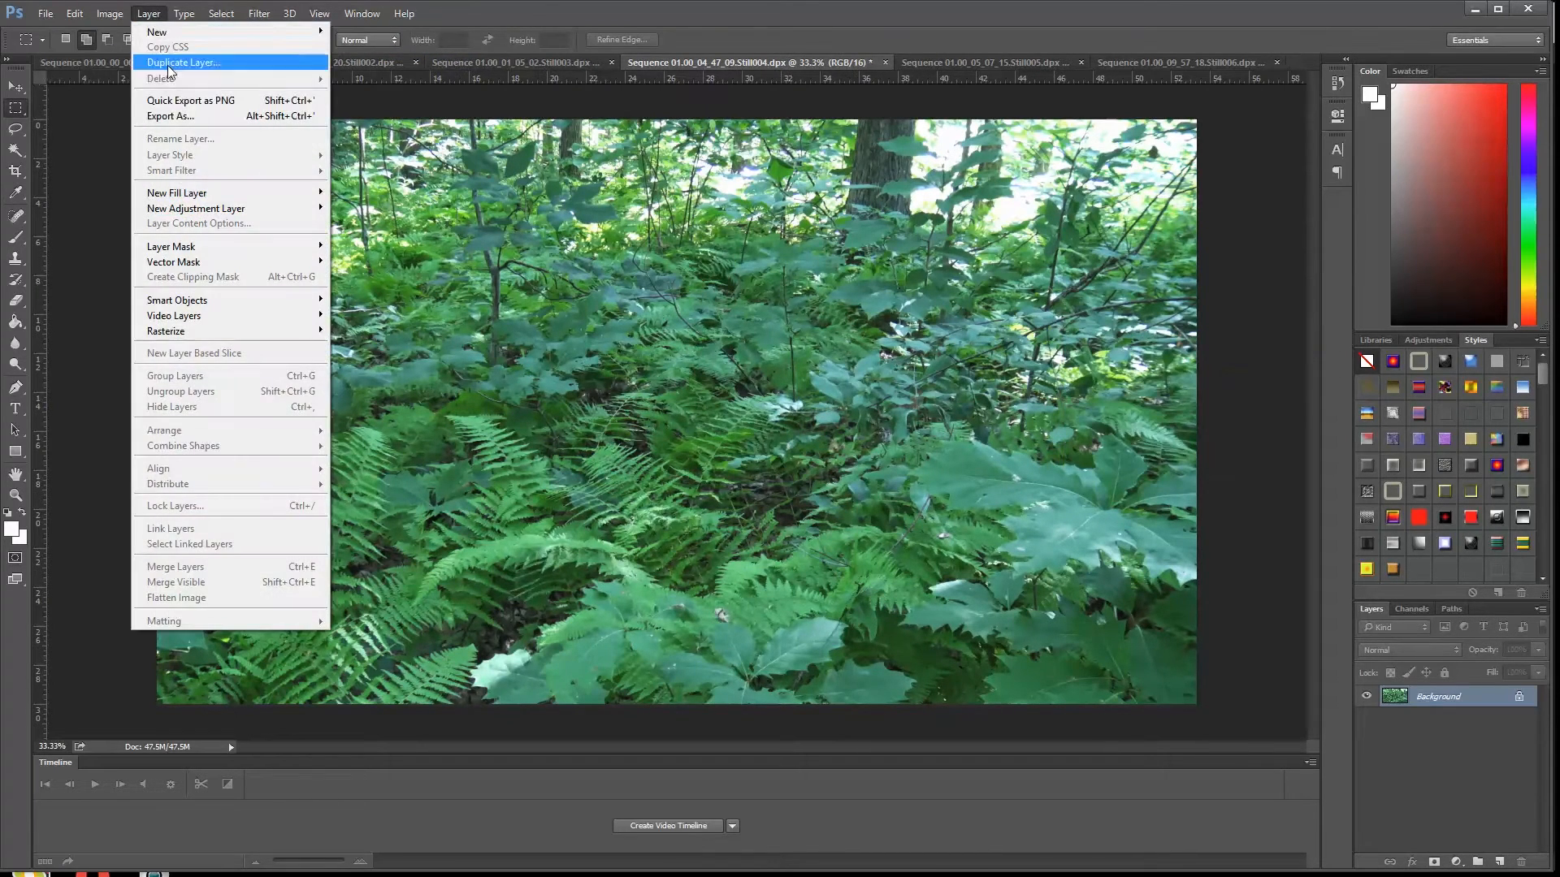
{"action": "left_click", "coordinate": [110, 14]}
{"action": "mouse_move", "coordinate": [138, 54]}
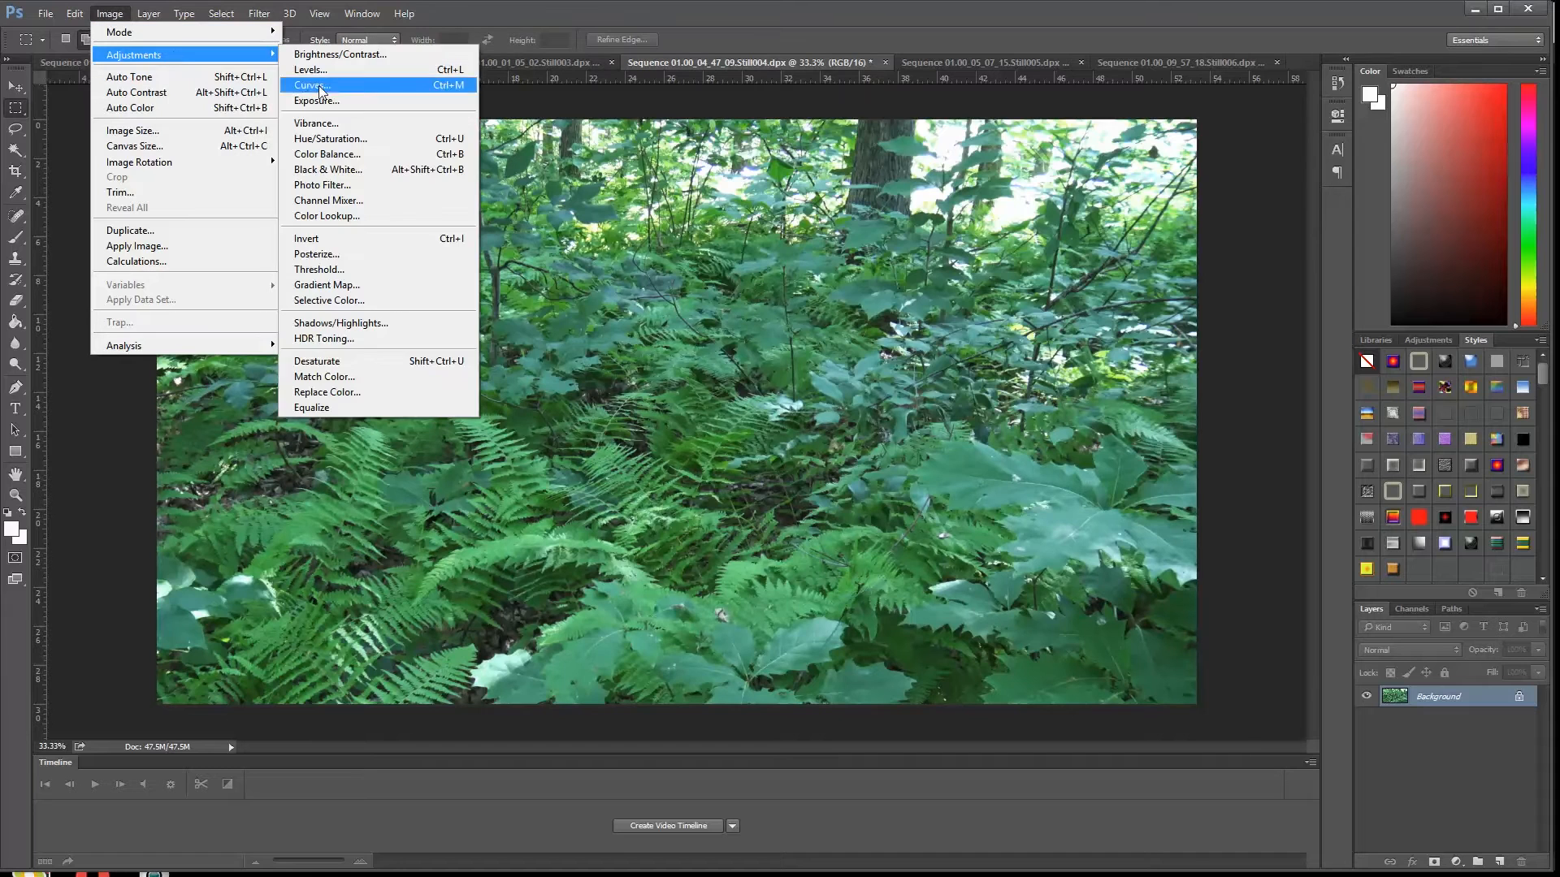
{"action": "left_click", "coordinate": [350, 139]}
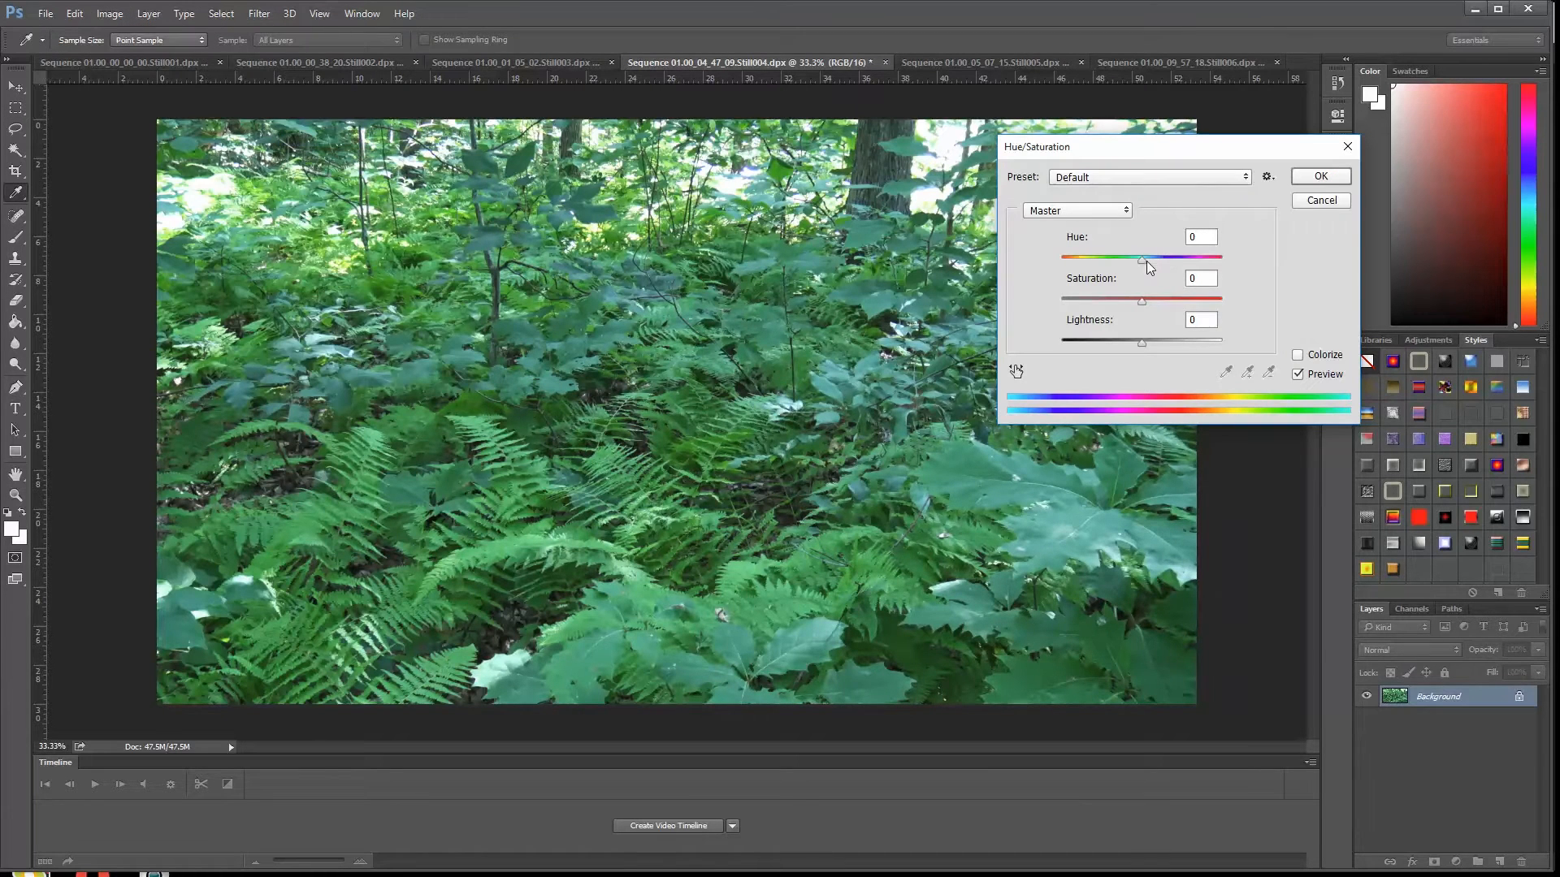
{"action": "left_click_drag", "start_coordinate": [1142, 258], "coordinate": [1122, 268]}
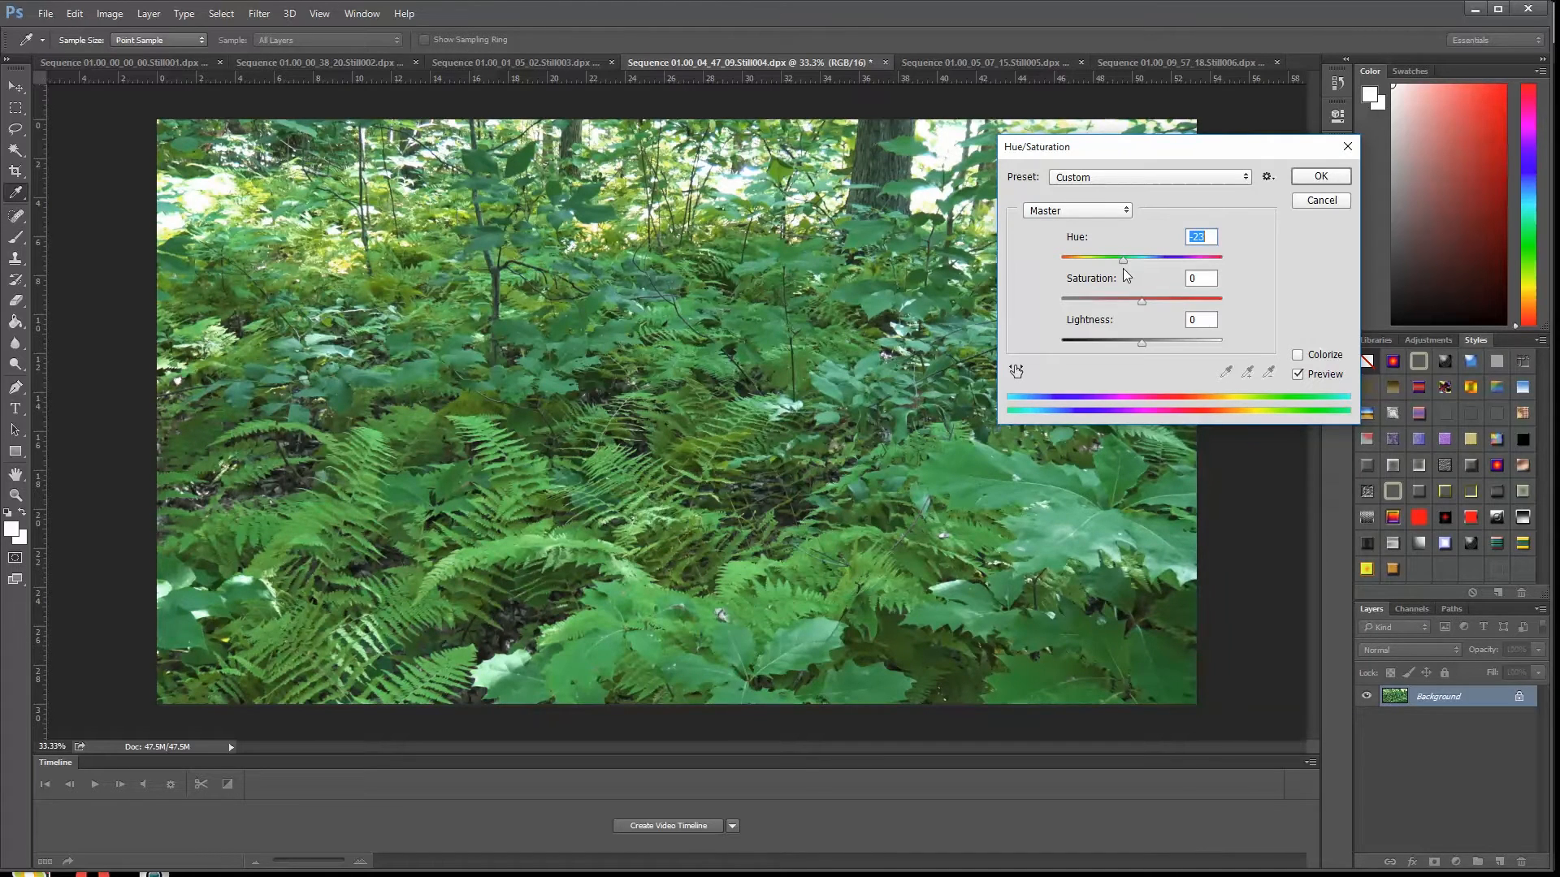
{"action": "left_click_drag", "start_coordinate": [1142, 343], "coordinate": [1137, 340]}
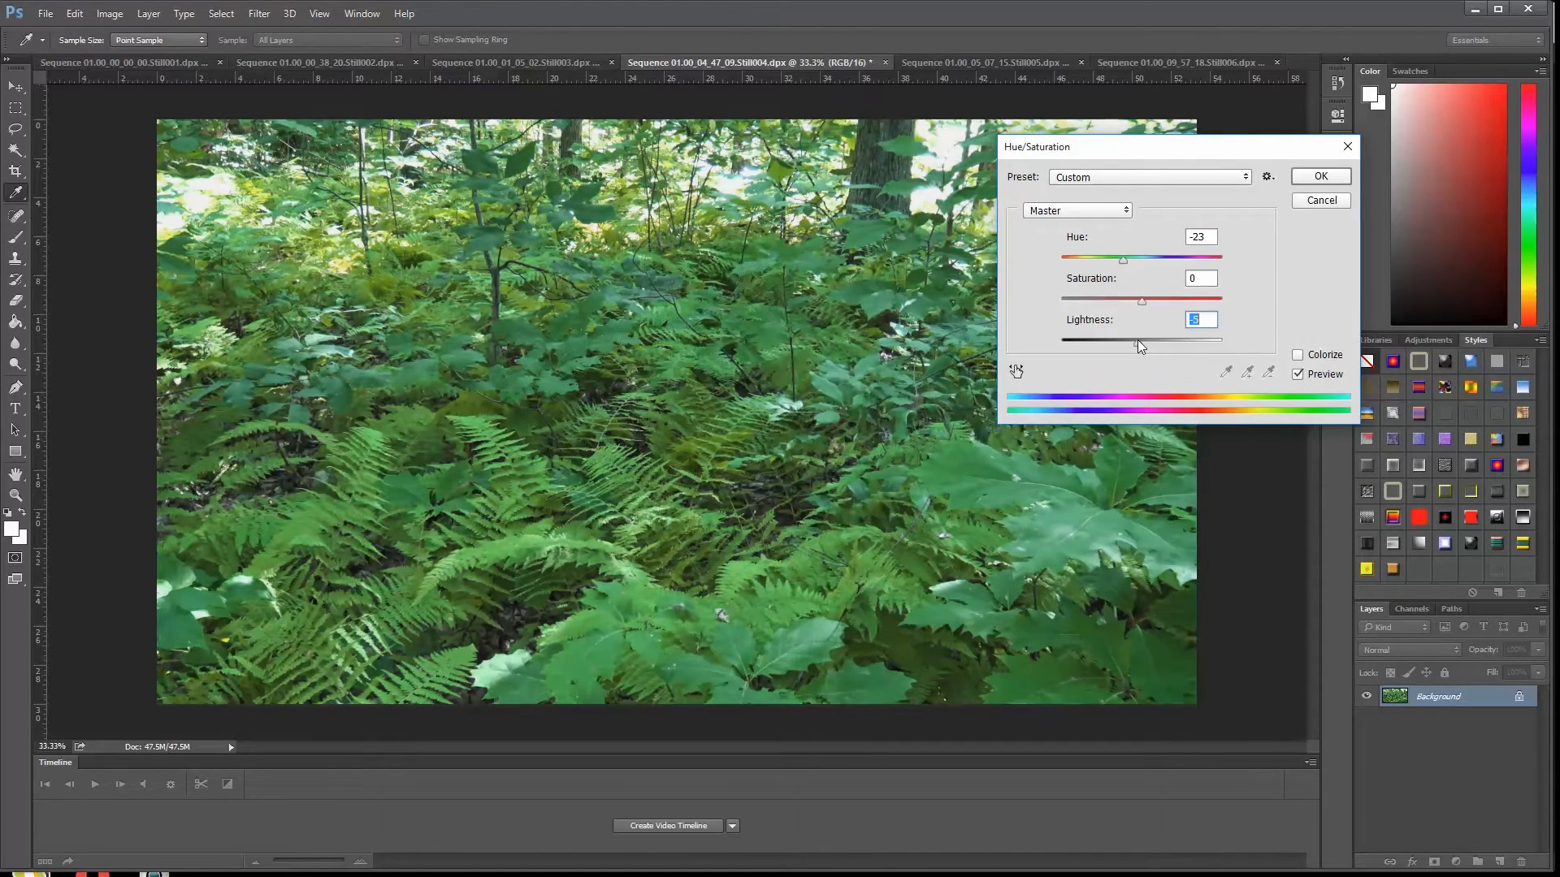
{"action": "left_click", "coordinate": [1321, 175]}
Darken the fern image with an Exposure adjustment of -0.99 and a slightly negative offset, and apply Auto Tone
{"action": "left_click", "coordinate": [109, 13]}
{"action": "mouse_move", "coordinate": [134, 54]}
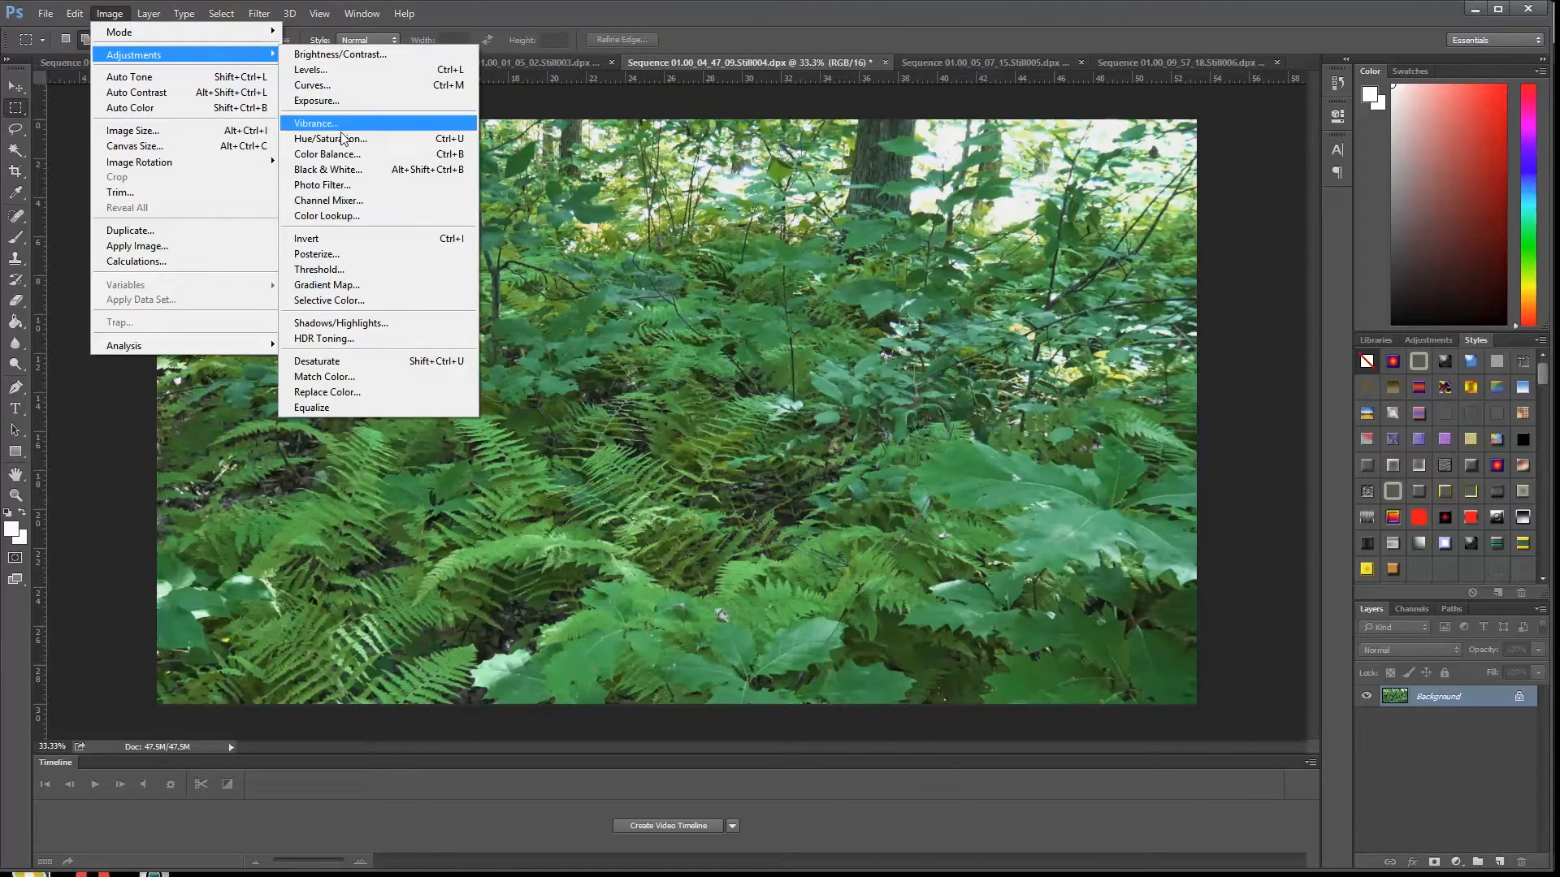
{"action": "left_click", "coordinate": [342, 101]}
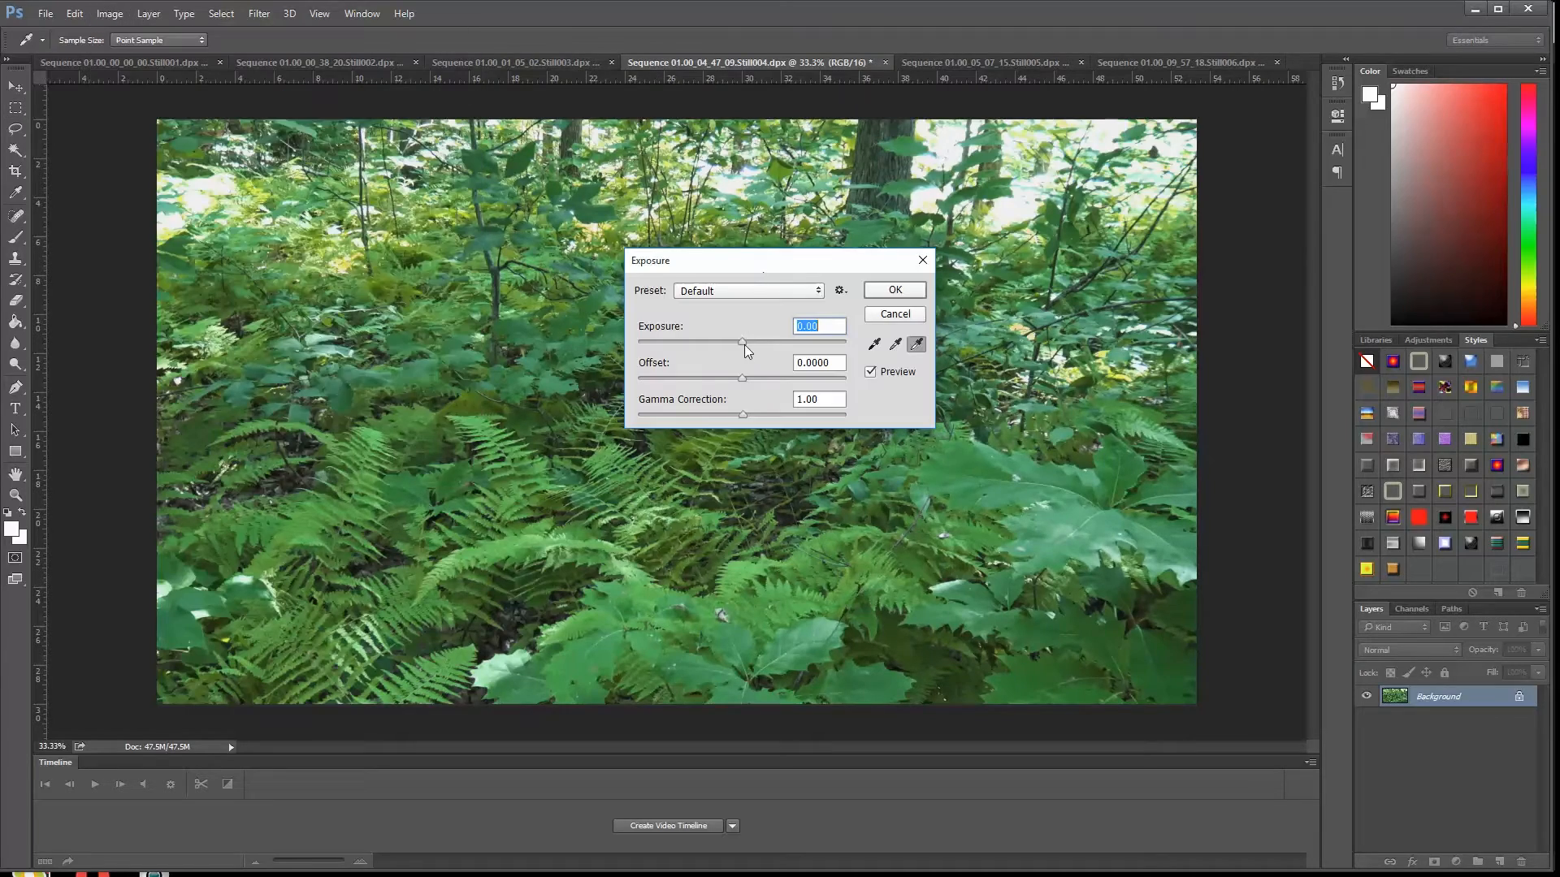
{"action": "left_click_drag", "start_coordinate": [744, 346], "coordinate": [739, 377]}
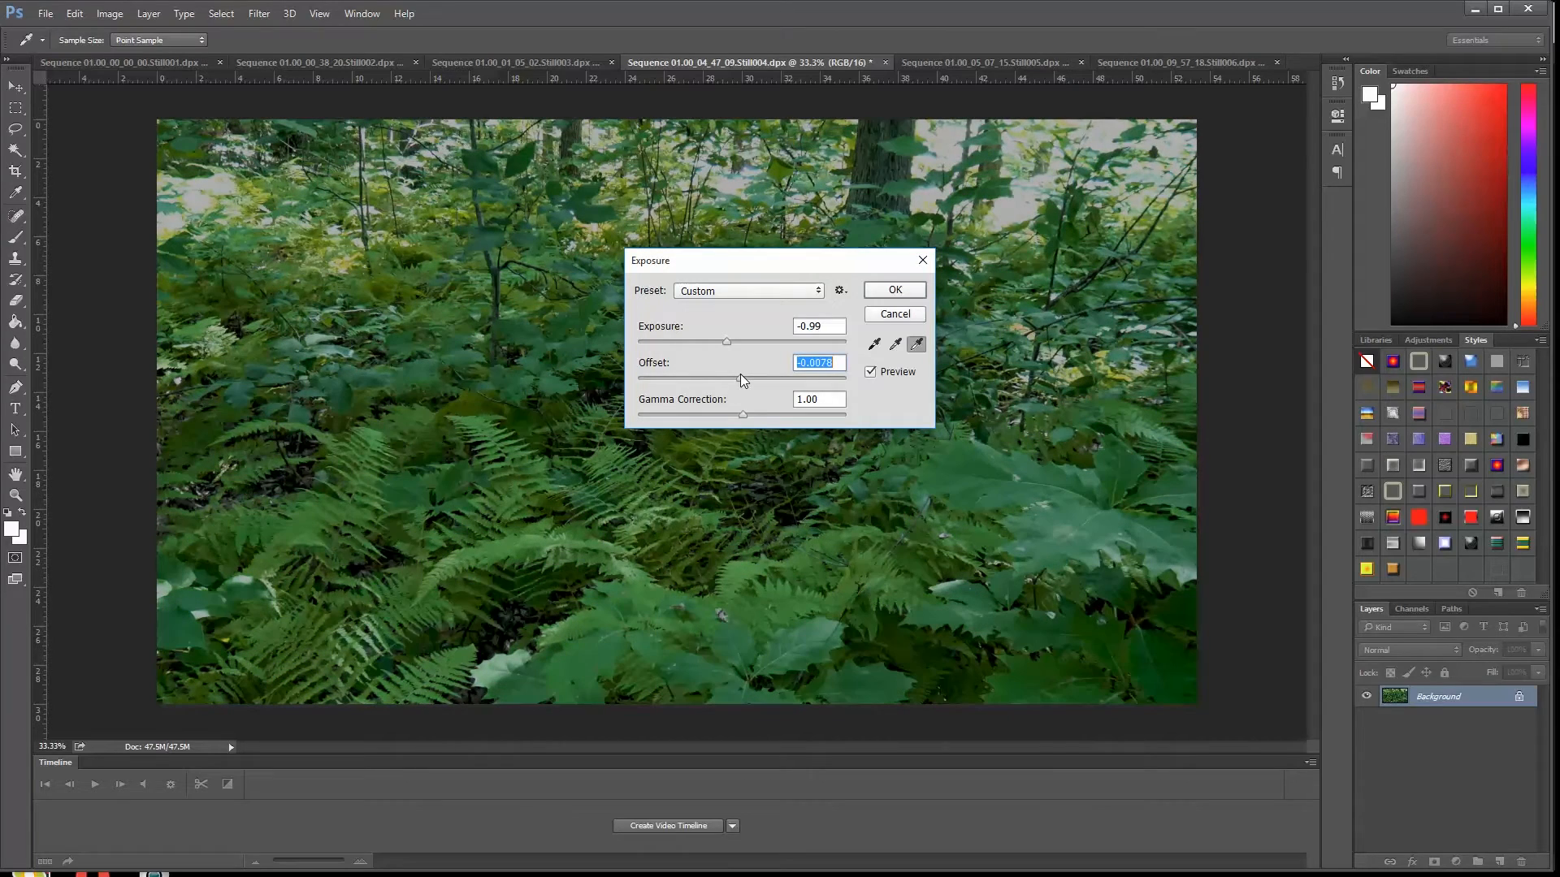
{"action": "left_click", "coordinate": [739, 416]}
{"action": "left_click", "coordinate": [895, 290]}
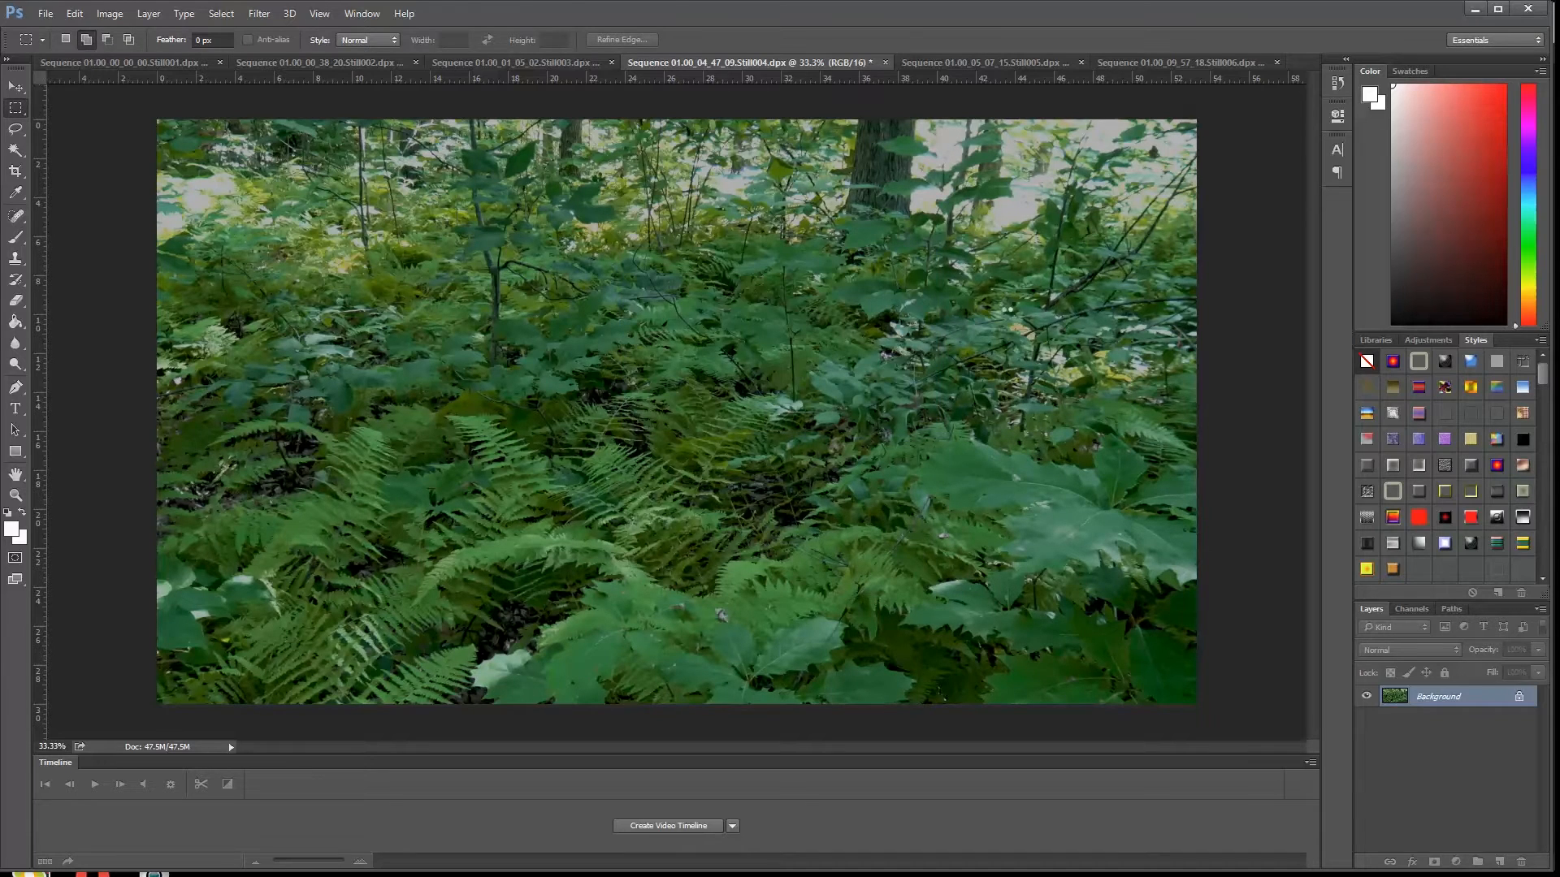
{"action": "left_click", "coordinate": [109, 13]}
{"action": "left_click", "coordinate": [130, 77]}
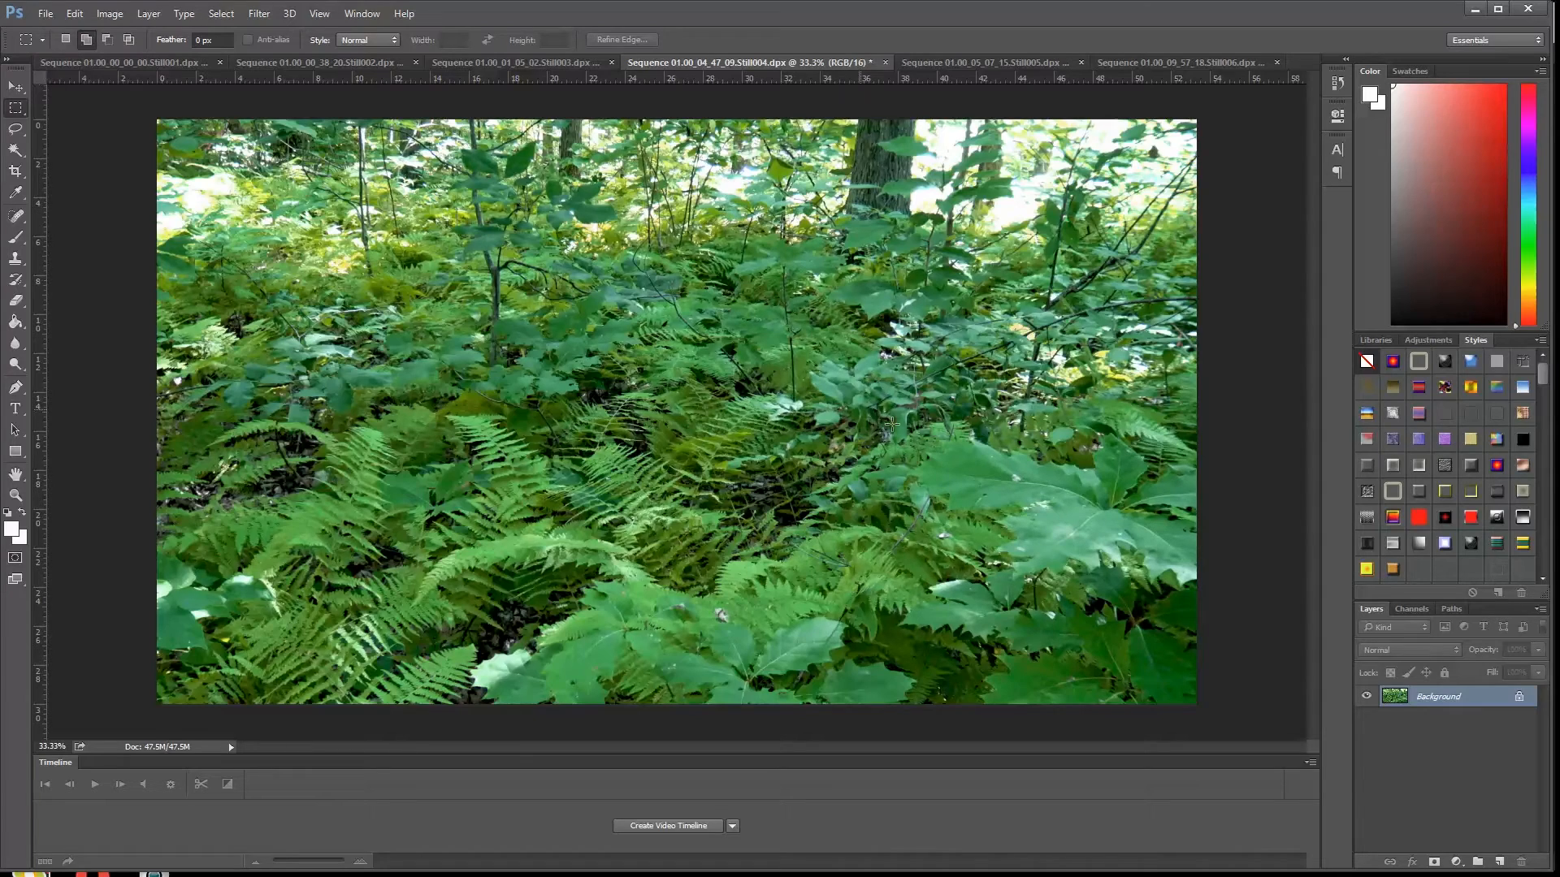
Apply Brightness/Contrast to the tree canopy image, Still005, with brightness -30 and contrast 39
{"action": "left_click", "coordinate": [952, 68]}
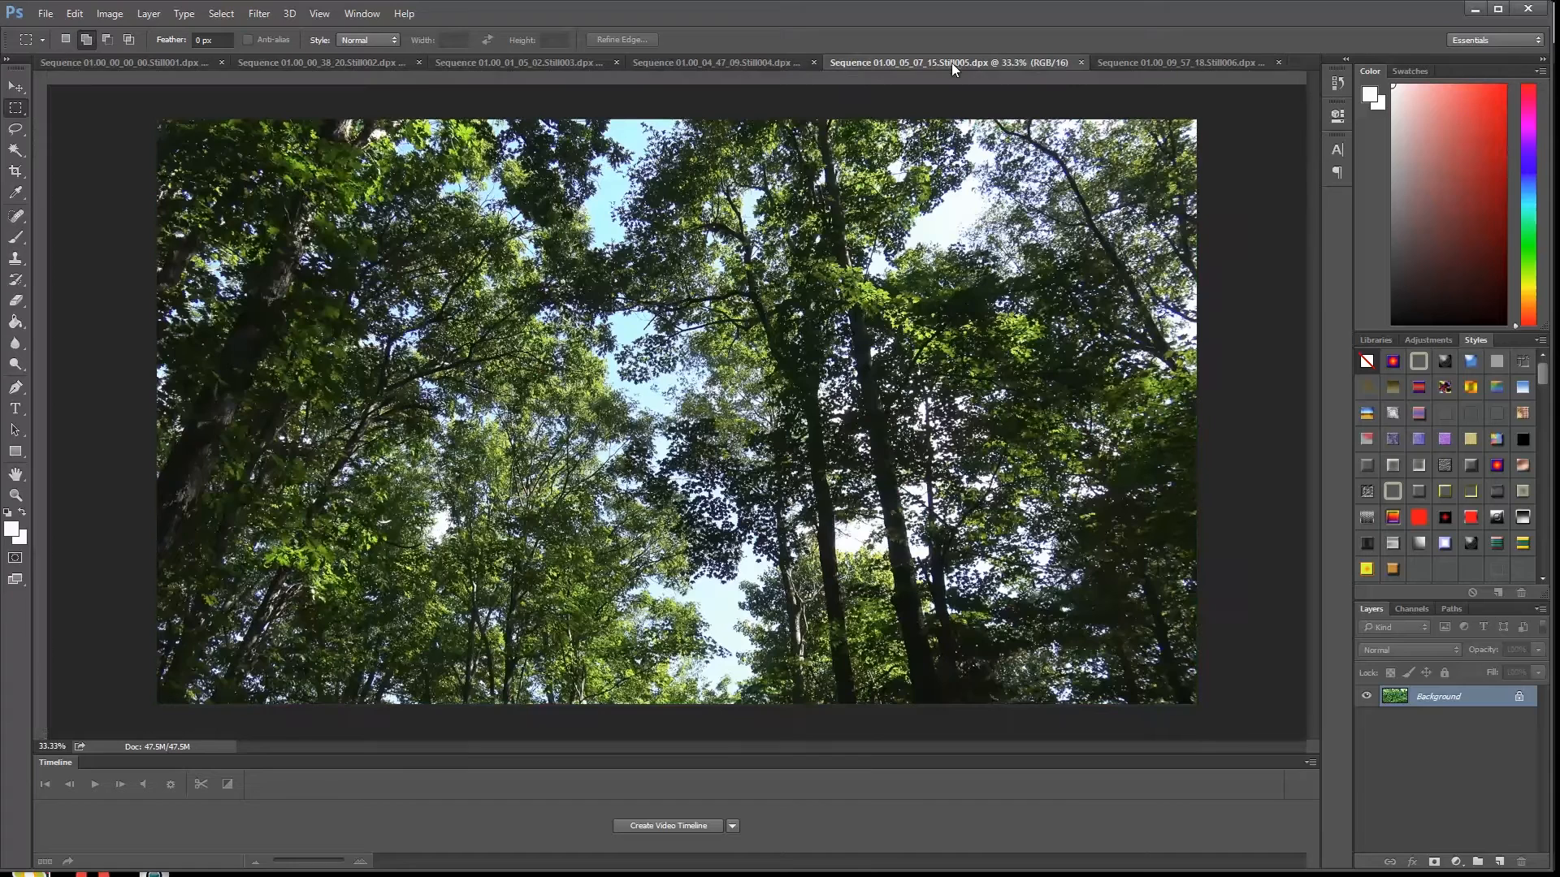
{"action": "left_click", "coordinate": [109, 13]}
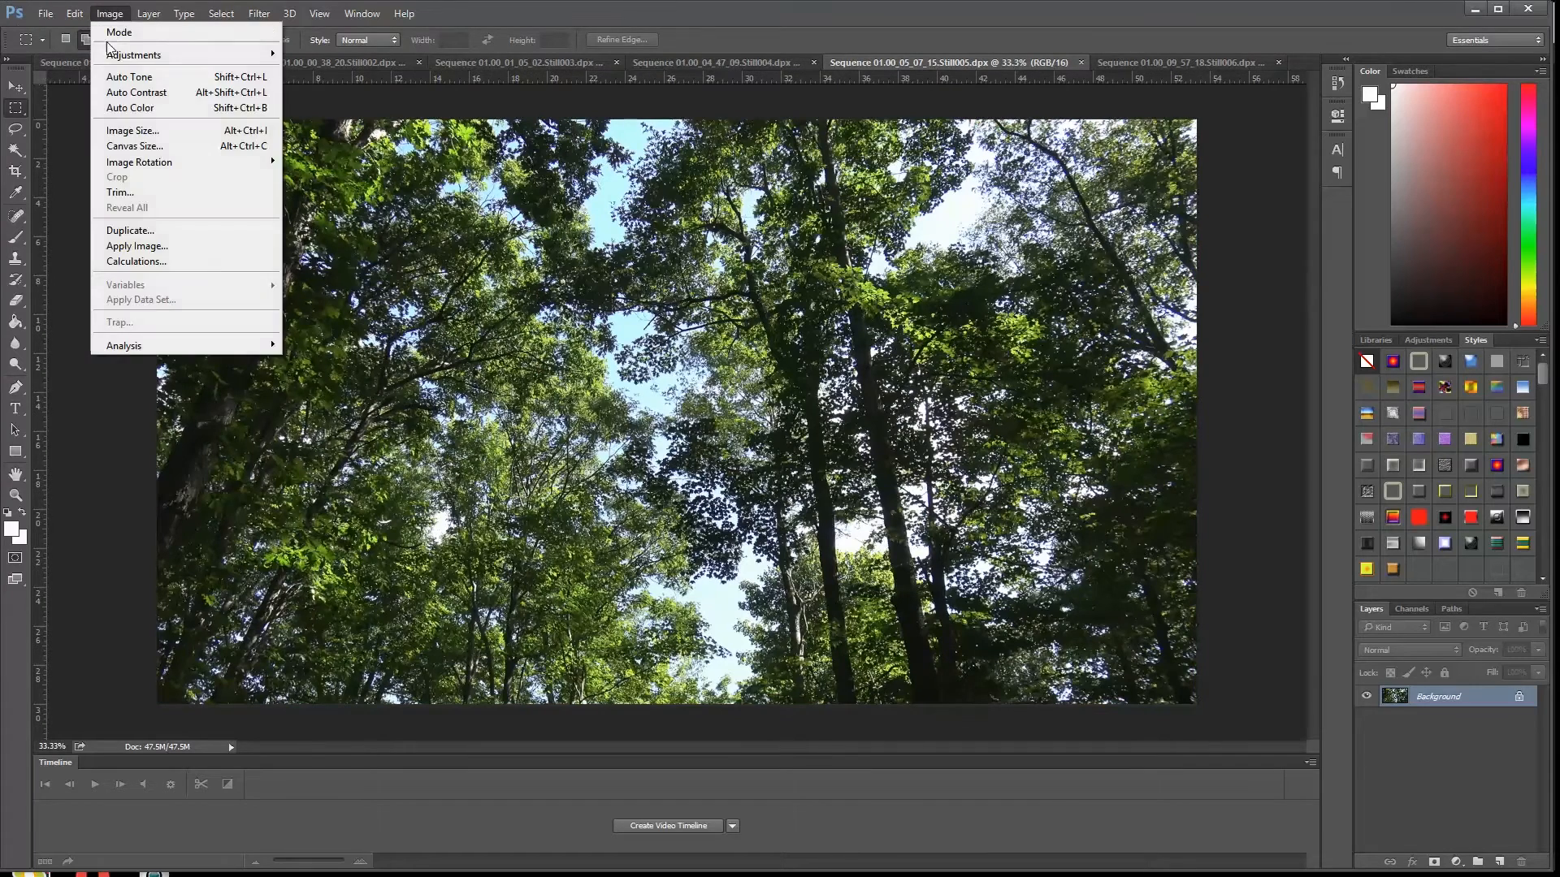
{"action": "mouse_move", "coordinate": [134, 54]}
{"action": "left_click", "coordinate": [357, 55]}
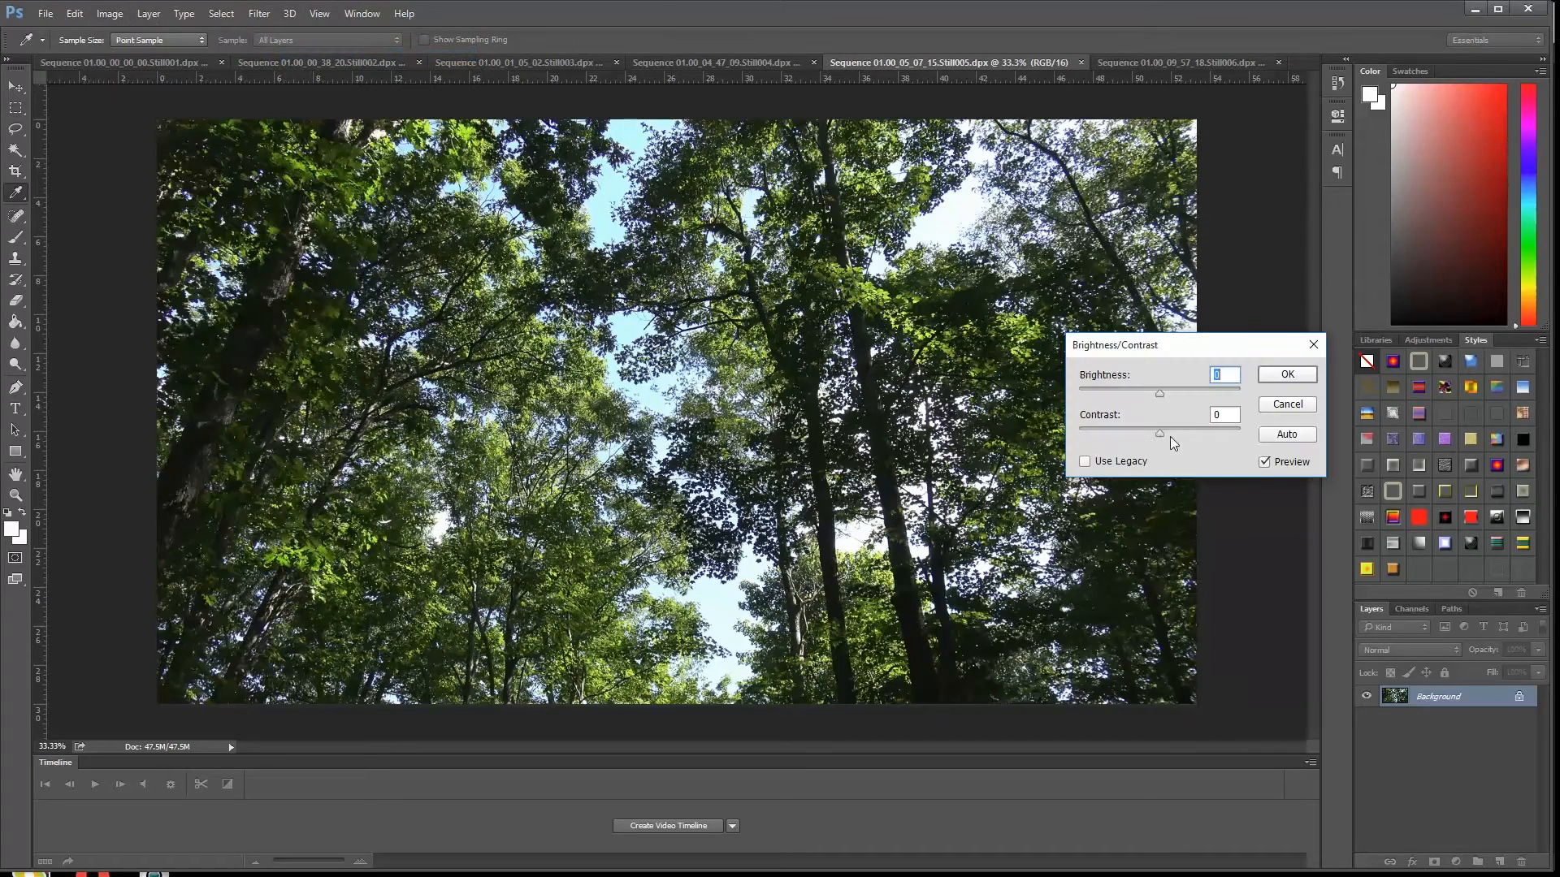
{"action": "left_click_drag", "start_coordinate": [1162, 393], "coordinate": [1183, 430]}
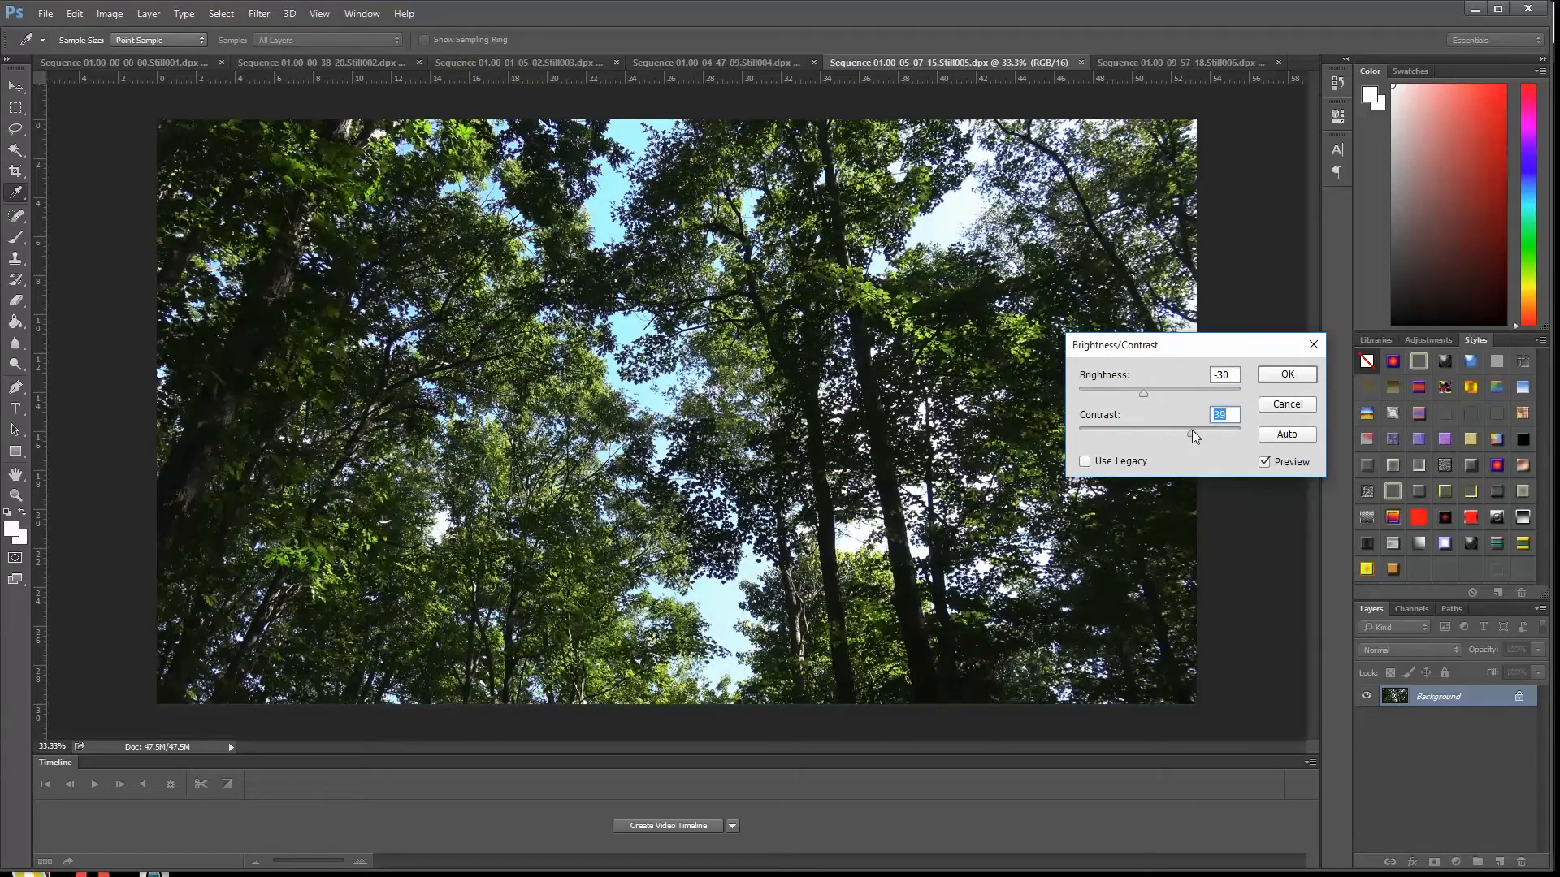
{"action": "left_click", "coordinate": [1300, 373]}
{"action": "key", "text": "m"}
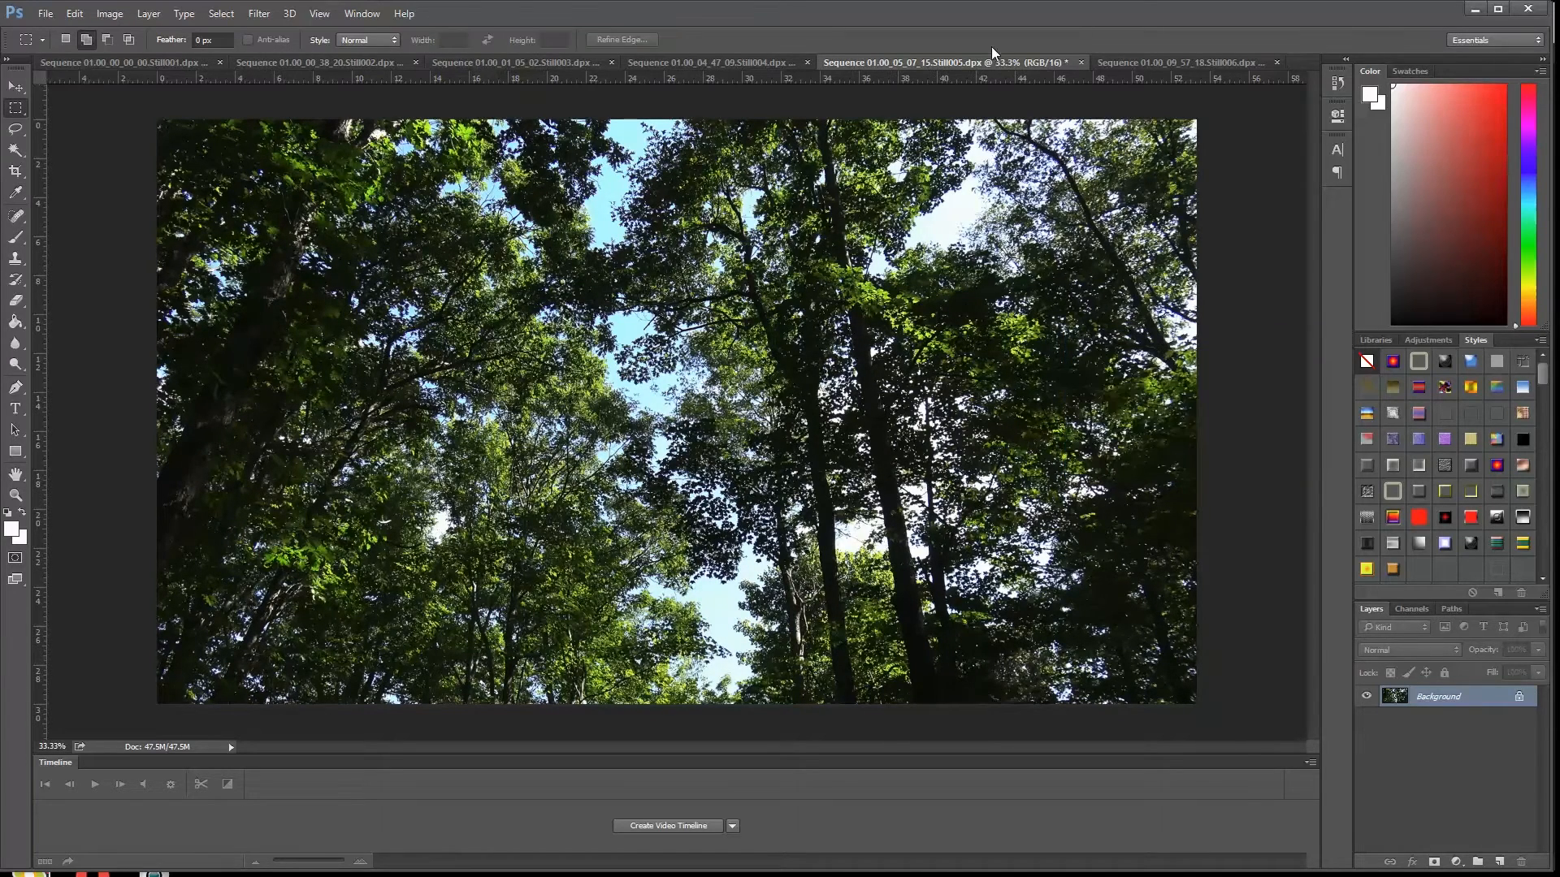
Review the other open stills and close the tall trees image, Still001
{"action": "left_click", "coordinate": [1180, 65]}
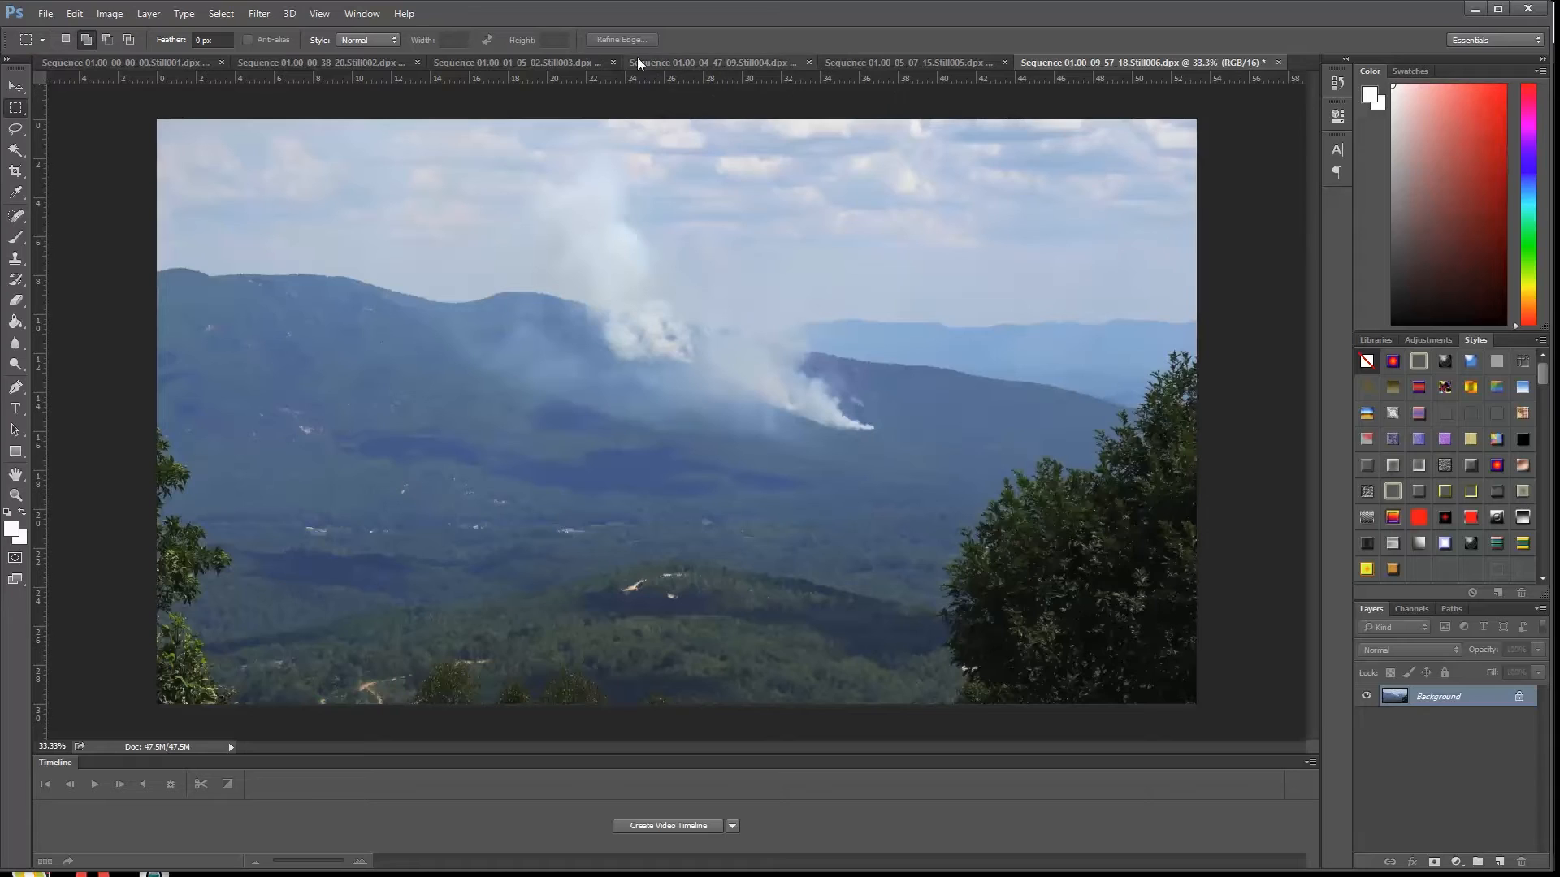
{"action": "left_click", "coordinate": [671, 65]}
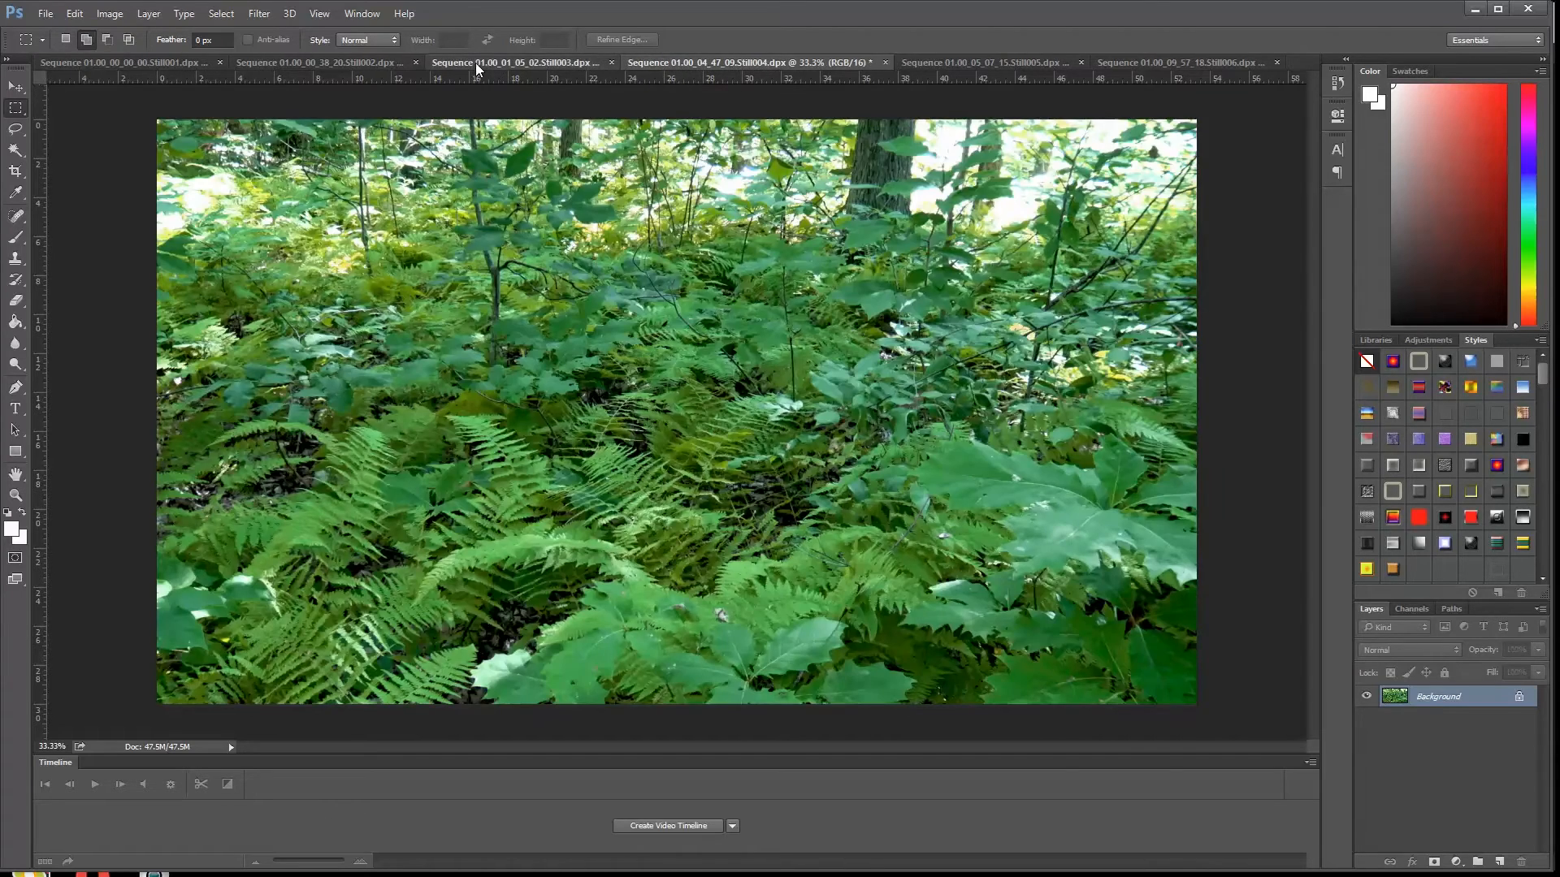
{"action": "left_click", "coordinate": [475, 65]}
{"action": "left_click", "coordinate": [313, 65]}
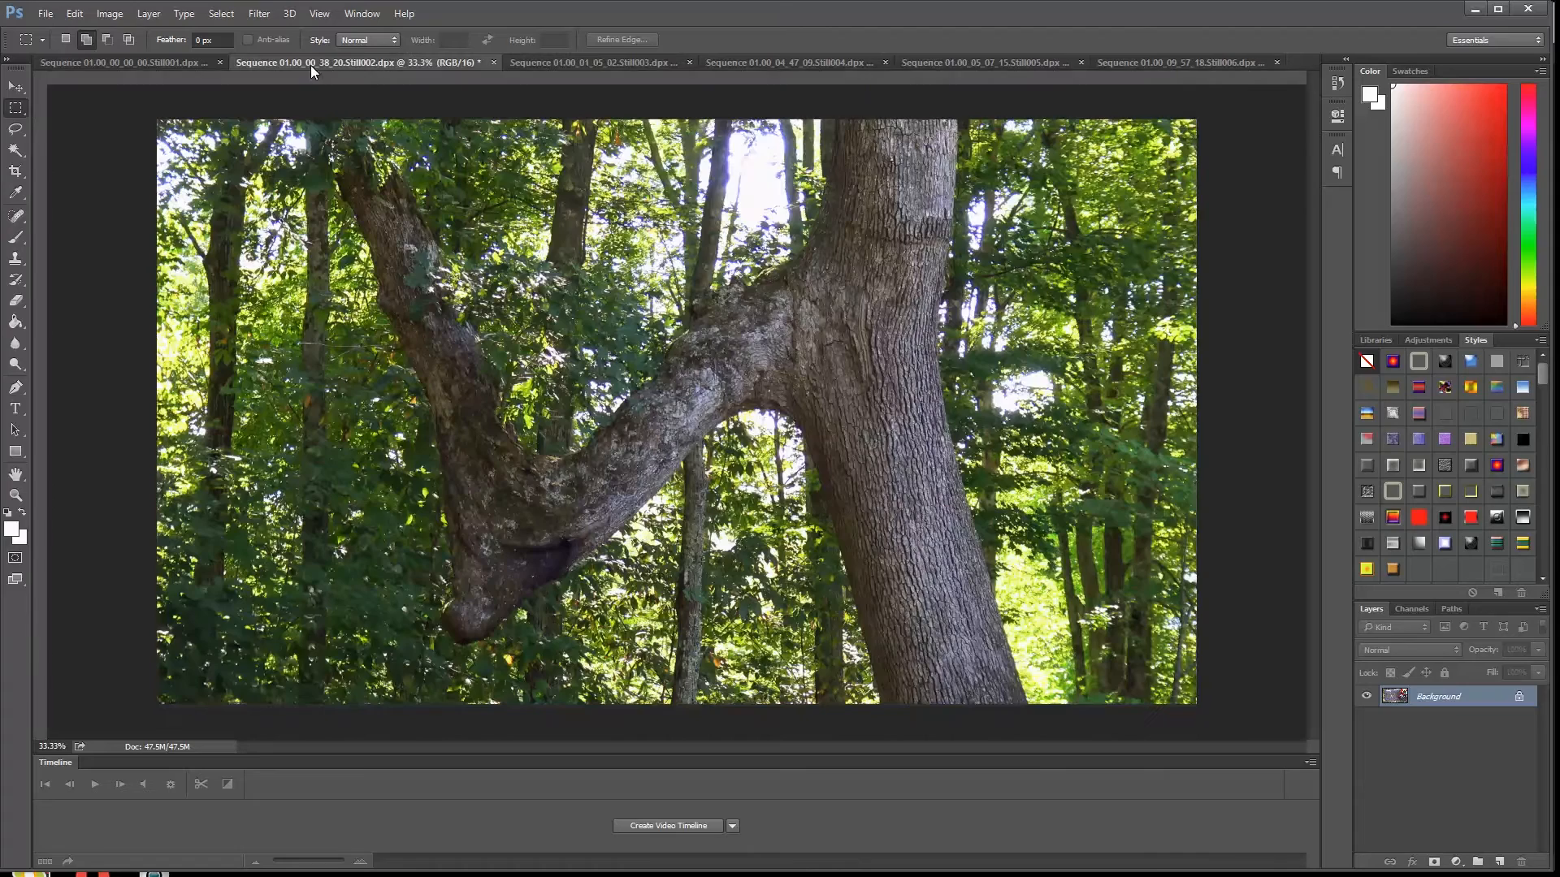
{"action": "left_click", "coordinate": [130, 63]}
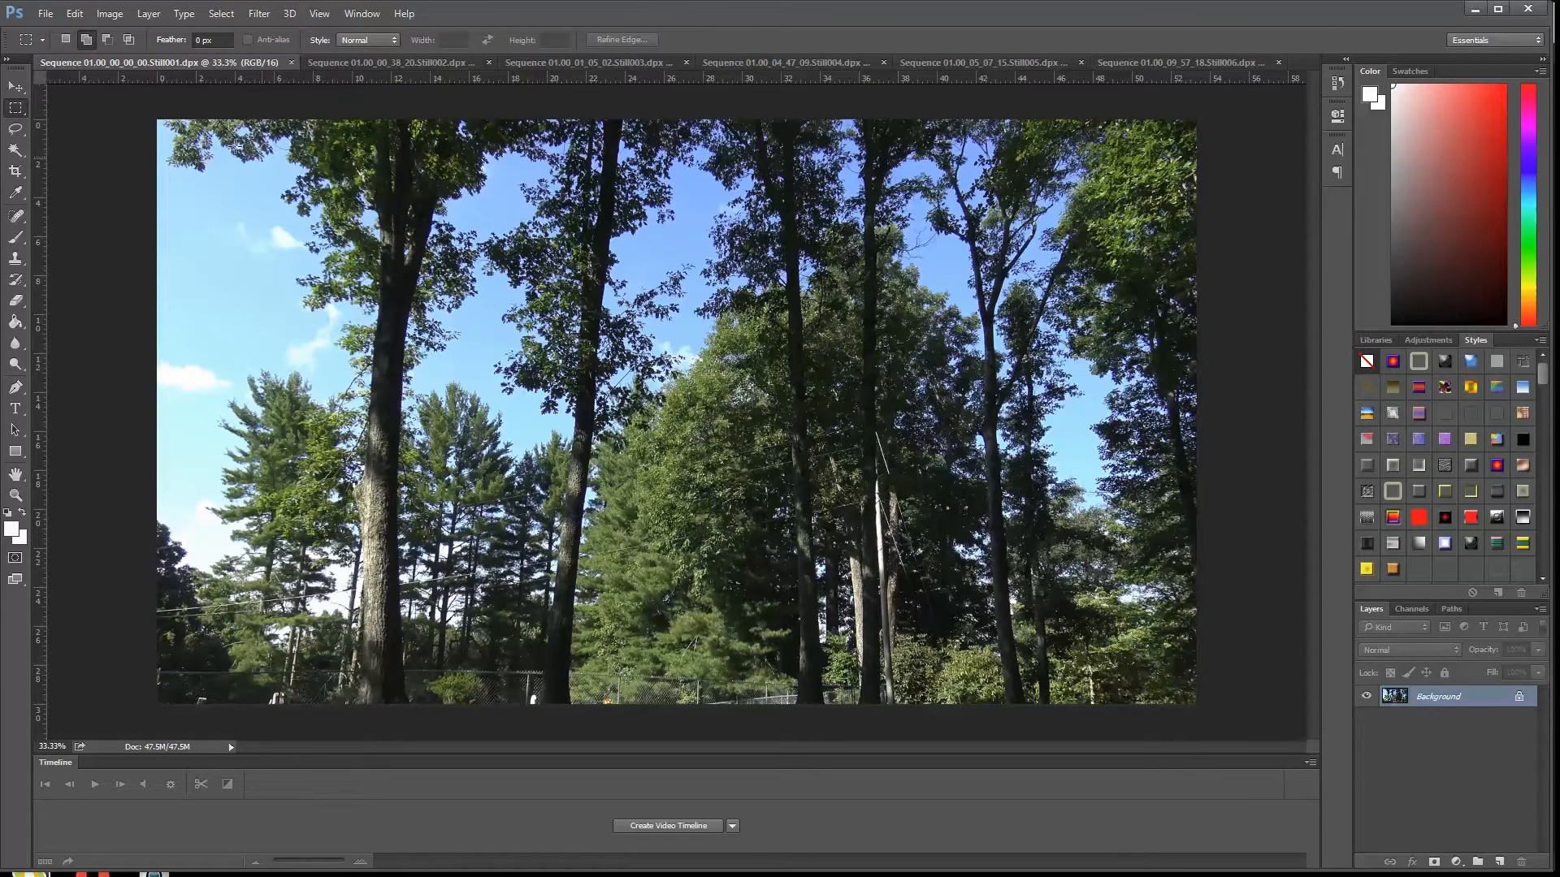
{"action": "left_click", "coordinate": [291, 63]}
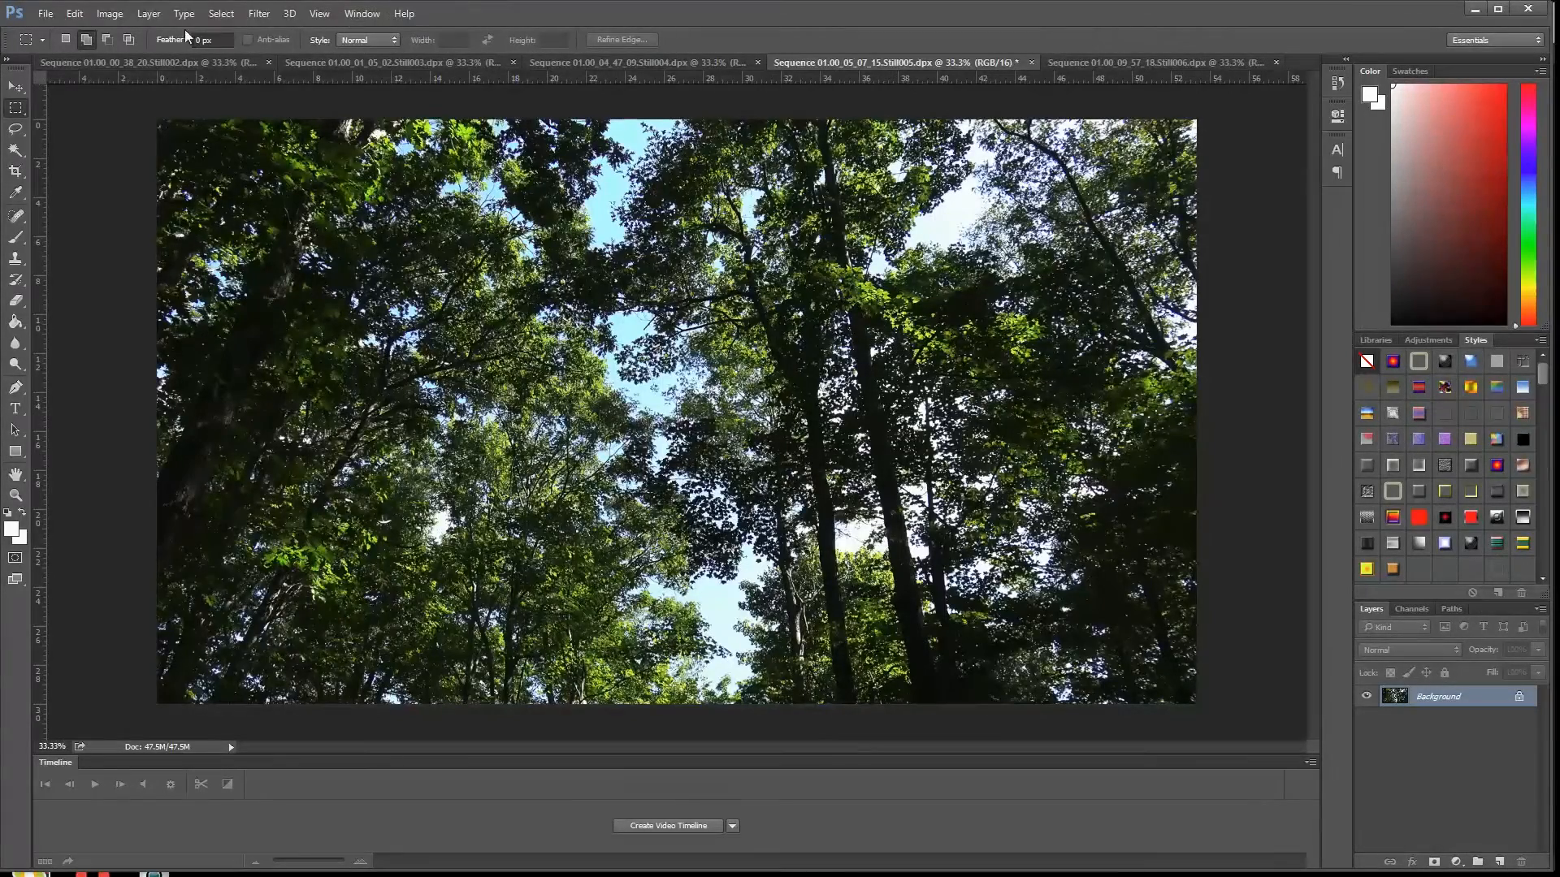
Apply Shadows/Highlights to the tree canopy image, Still005, adjusting the shadow settings and comparing with the preview off and on
{"action": "left_click", "coordinate": [109, 14]}
{"action": "mouse_move", "coordinate": [137, 56]}
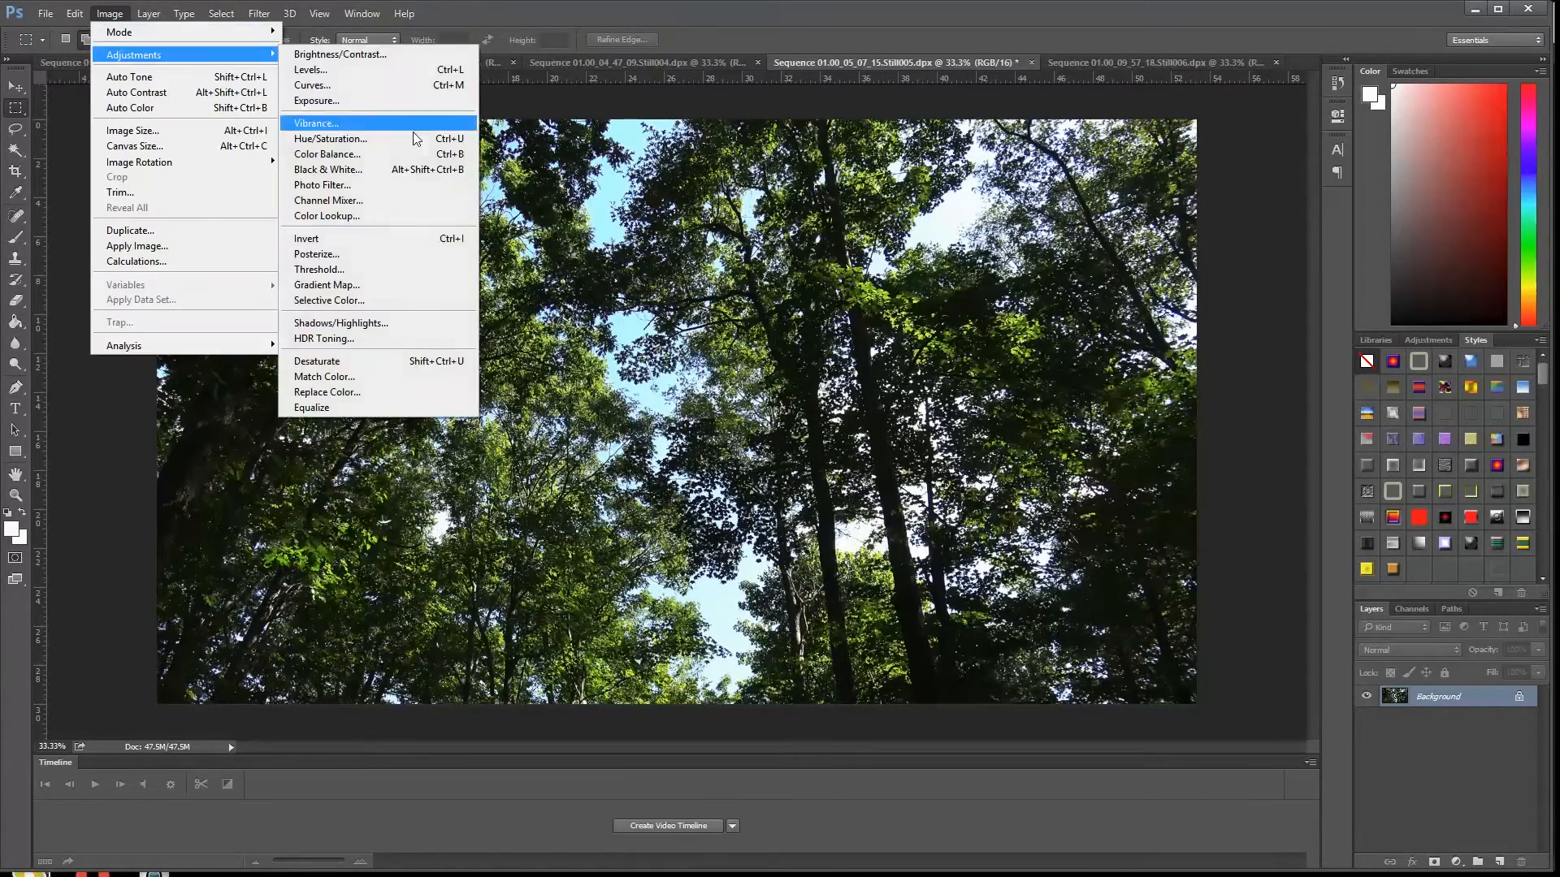
{"action": "left_click", "coordinate": [388, 322]}
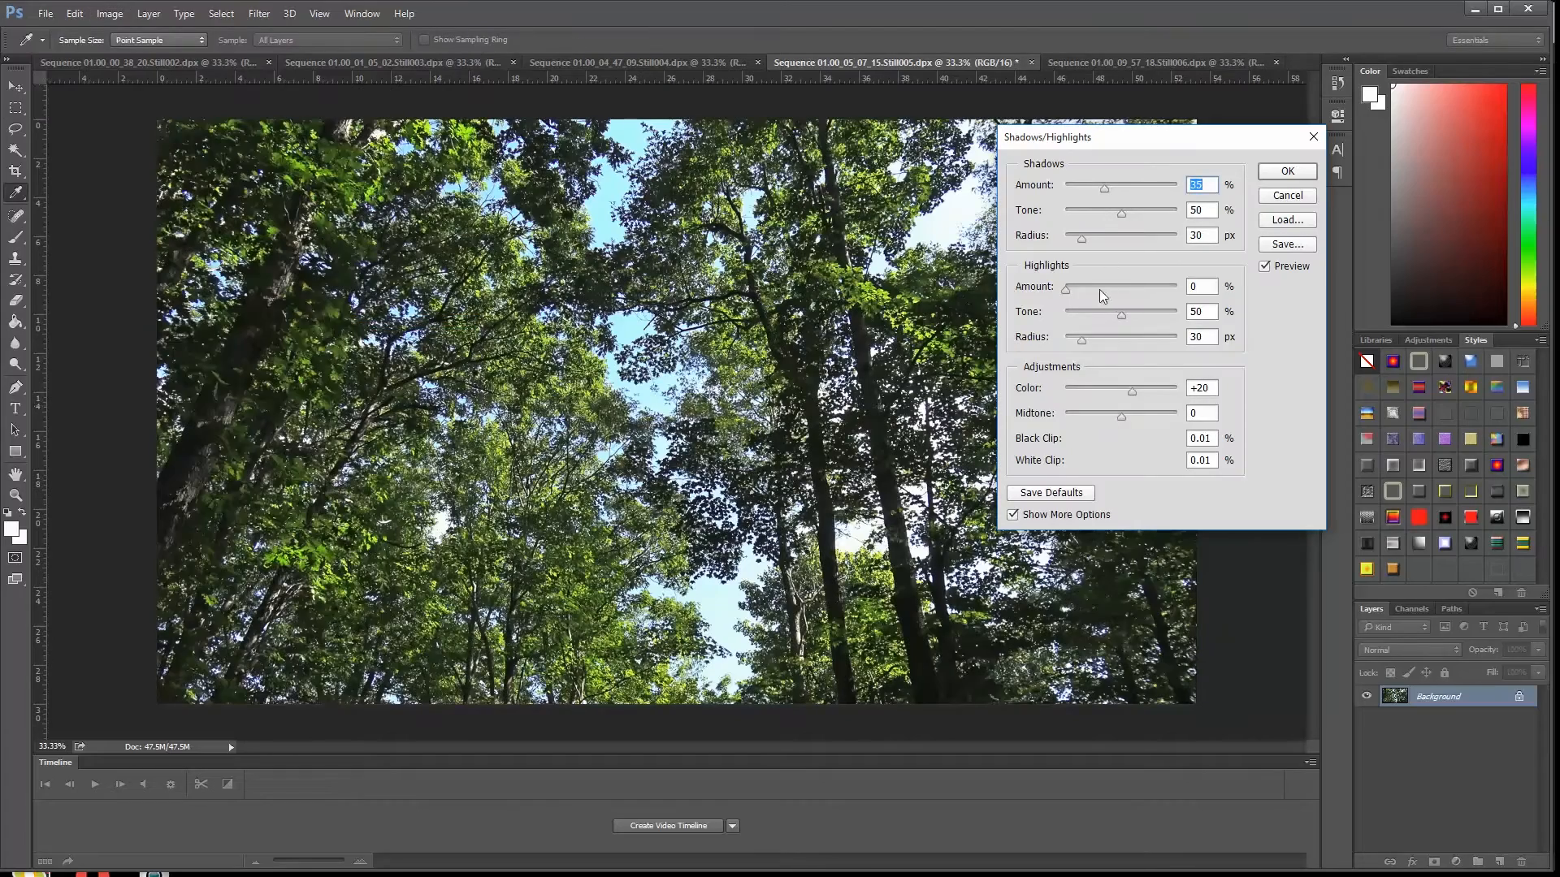
{"action": "mouse_move", "coordinate": [1143, 191]}
{"action": "left_mouse_down"}
{"action": "mouse_move", "coordinate": [1083, 197]}
{"action": "mouse_move", "coordinate": [1144, 213]}
{"action": "mouse_move", "coordinate": [1129, 216]}
{"action": "left_mouse_up"}
{"action": "left_click", "coordinate": [1266, 269]}
{"action": "left_click", "coordinate": [1266, 268]}
{"action": "left_click", "coordinate": [1292, 172]}
Slightly increase the saturation of the tree canopy image with Hue/Saturation
{"action": "key", "text": "m"}
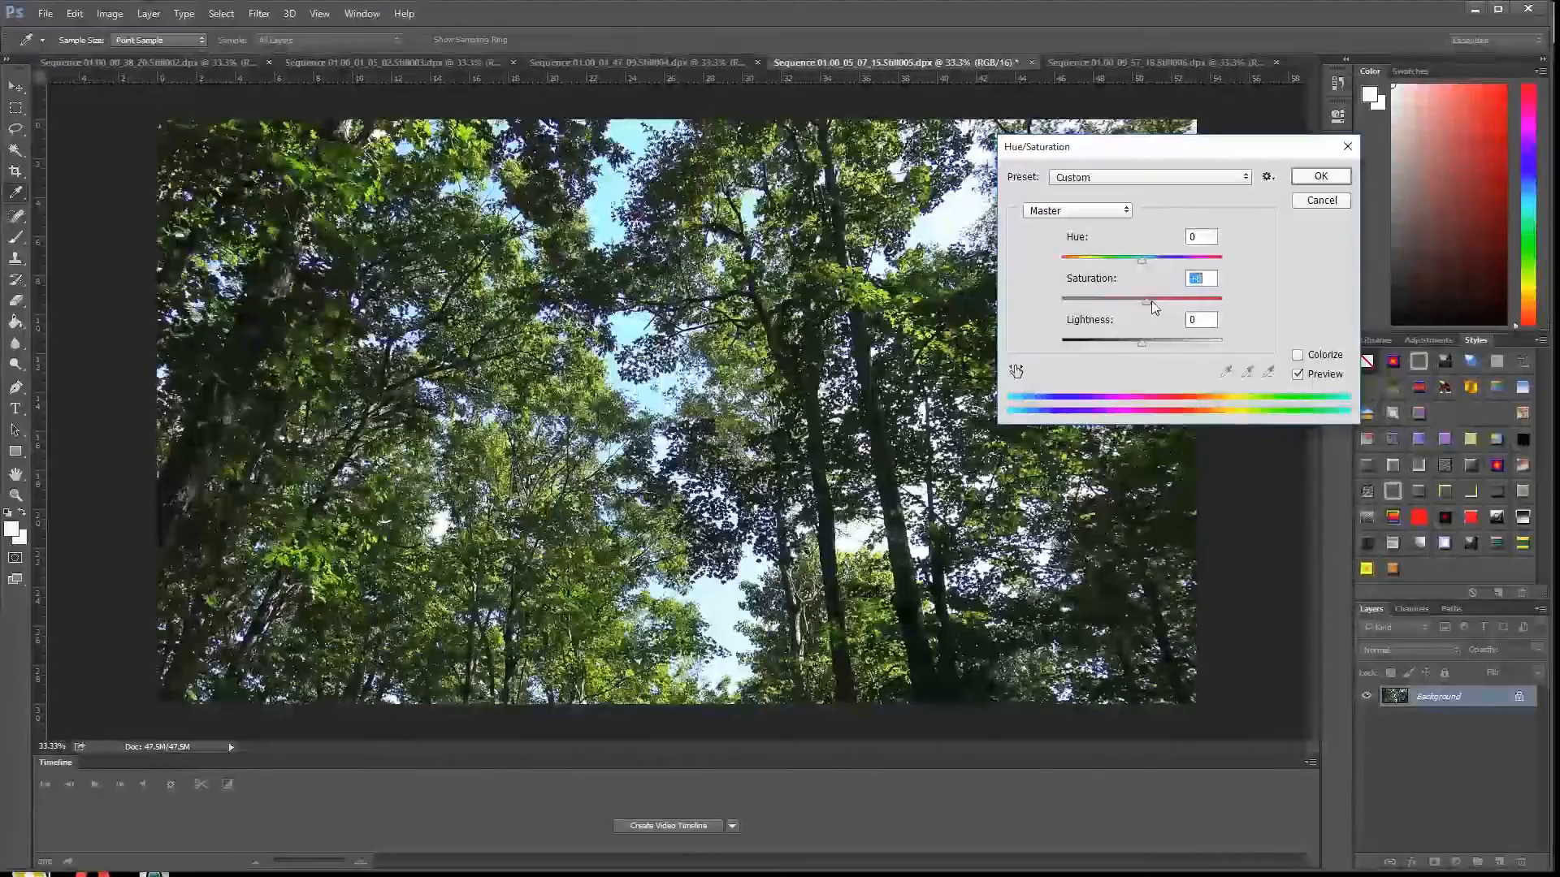
{"action": "left_click", "coordinate": [1321, 177]}
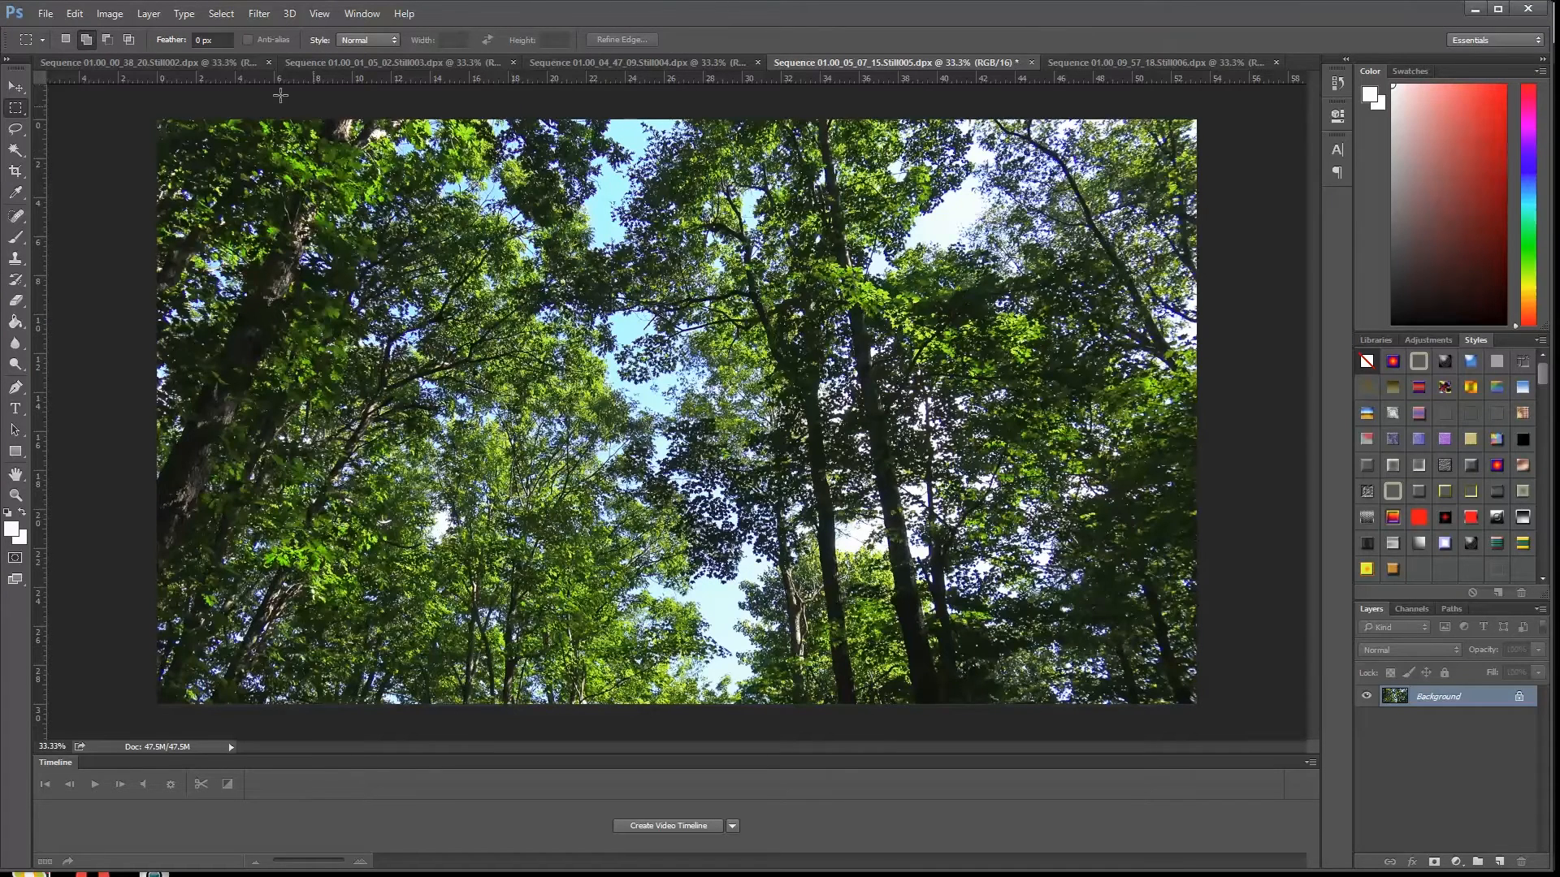
Resize the tree canopy image to 1920 × 1080 pixels and view it at 100%
{"action": "left_click", "coordinate": [107, 15]}
{"action": "mouse_move", "coordinate": [128, 58]}
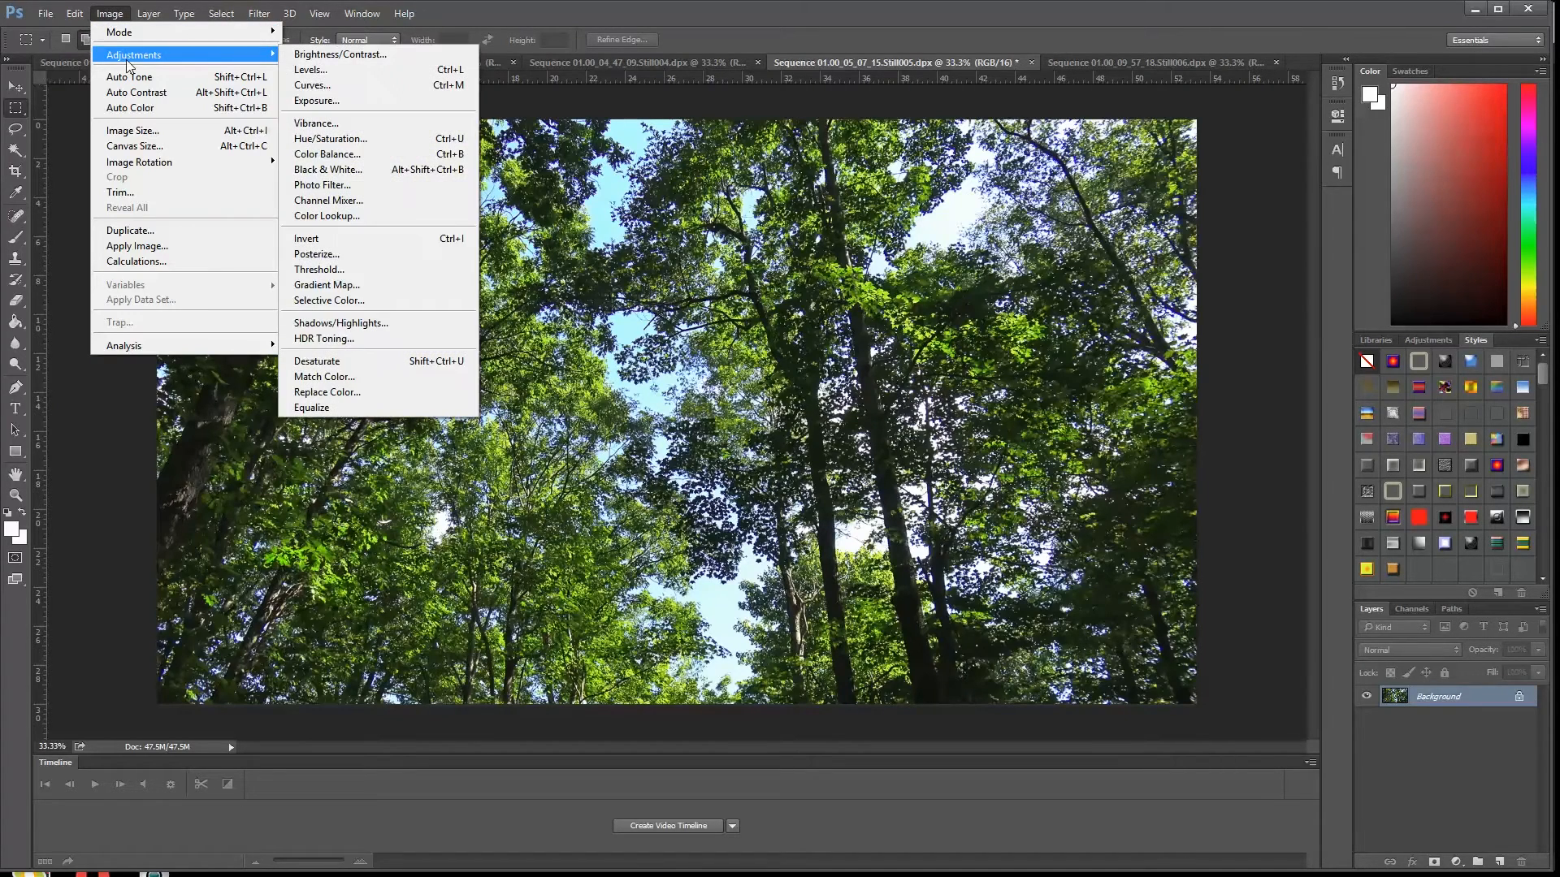
{"action": "left_click", "coordinate": [151, 131]}
{"action": "type", "text": "1920"}
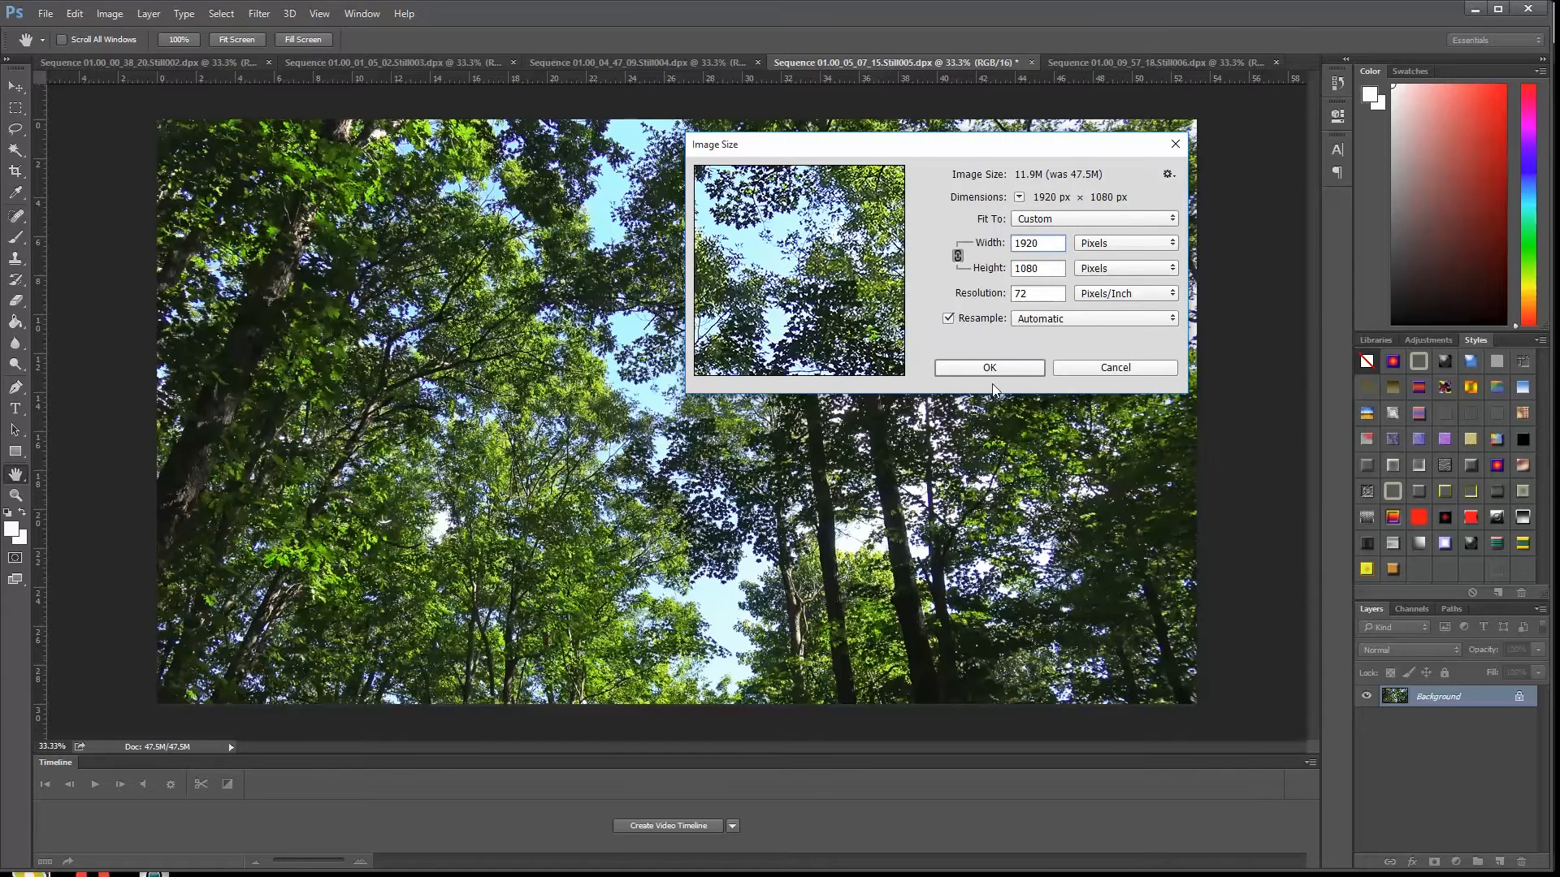
{"action": "left_click", "coordinate": [990, 370]}
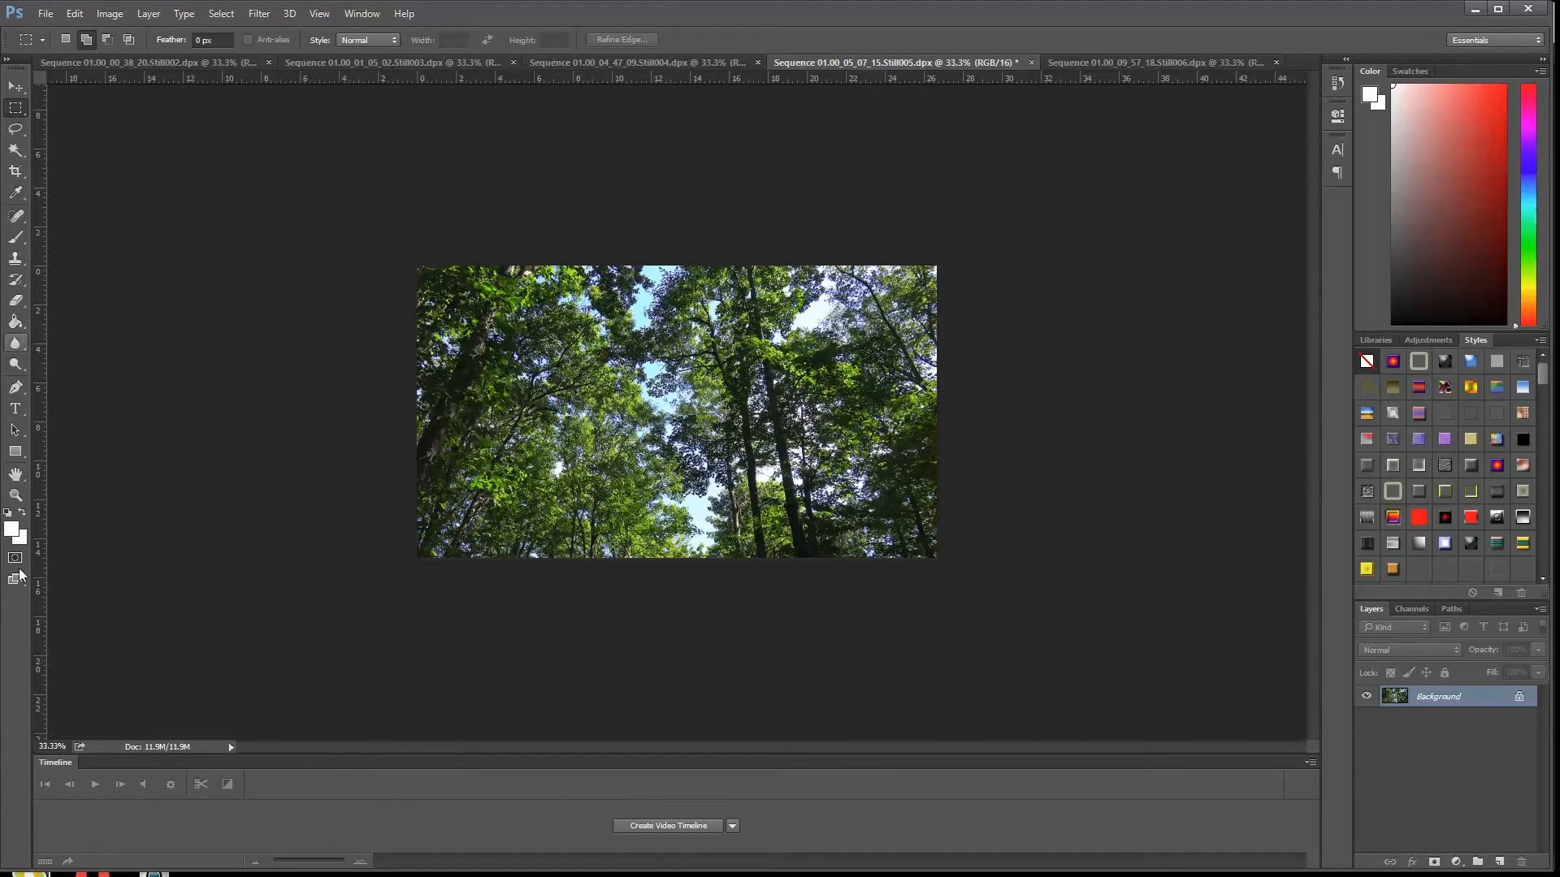
{"action": "left_click", "coordinate": [15, 495]}
{"action": "left_click", "coordinate": [421, 41]}
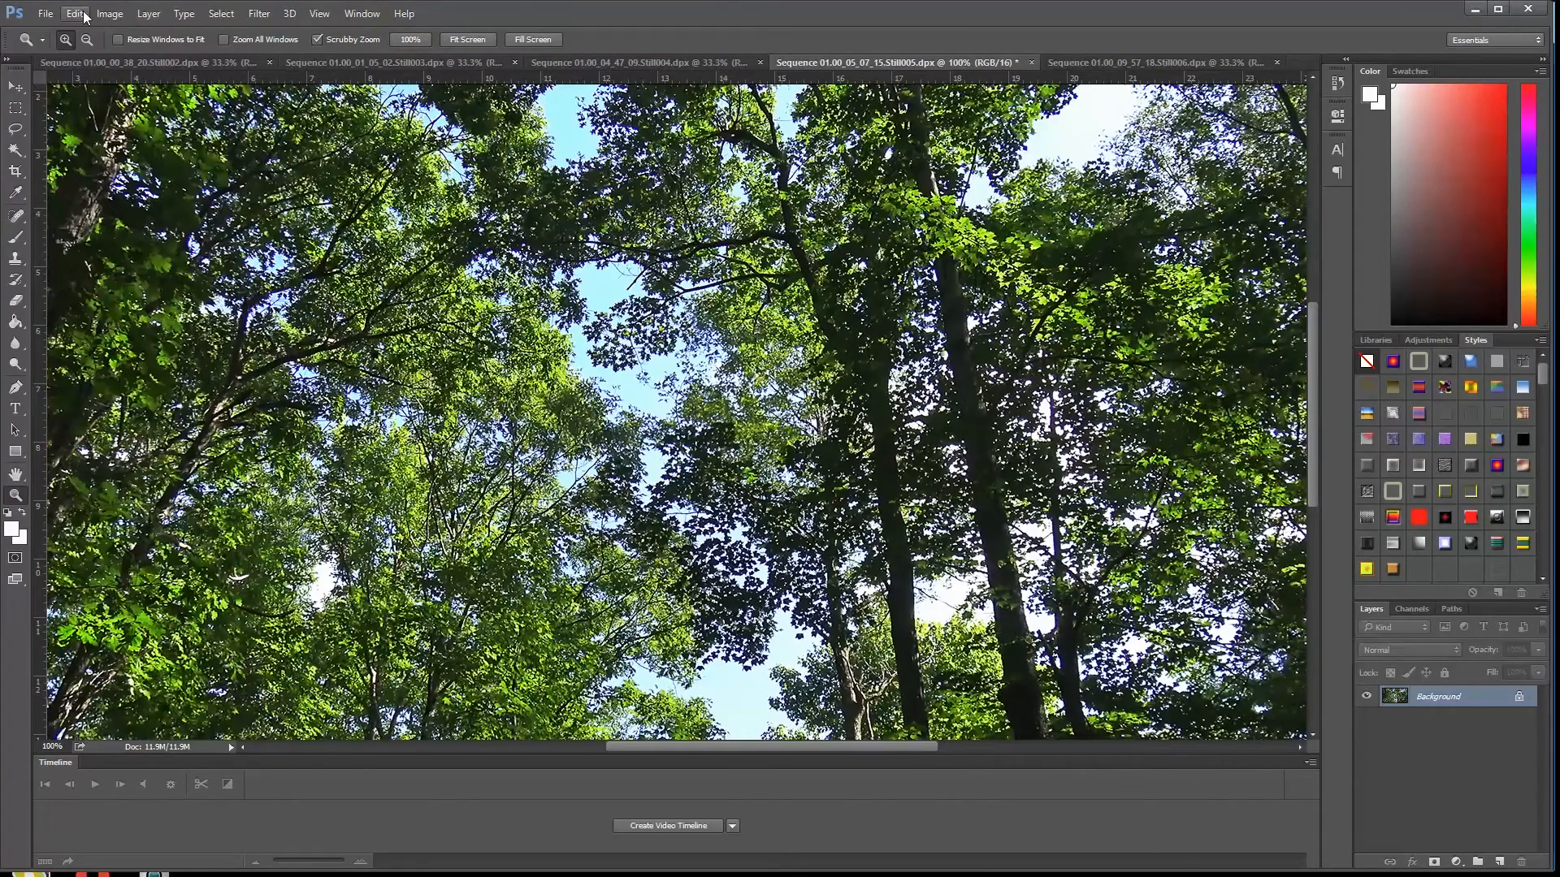
Save the resized tree canopy image as a JPEG named trees-jpeg in the DPX-Files folder at maximum quality, 12
{"action": "left_click", "coordinate": [47, 16]}
{"action": "left_click", "coordinate": [94, 200]}
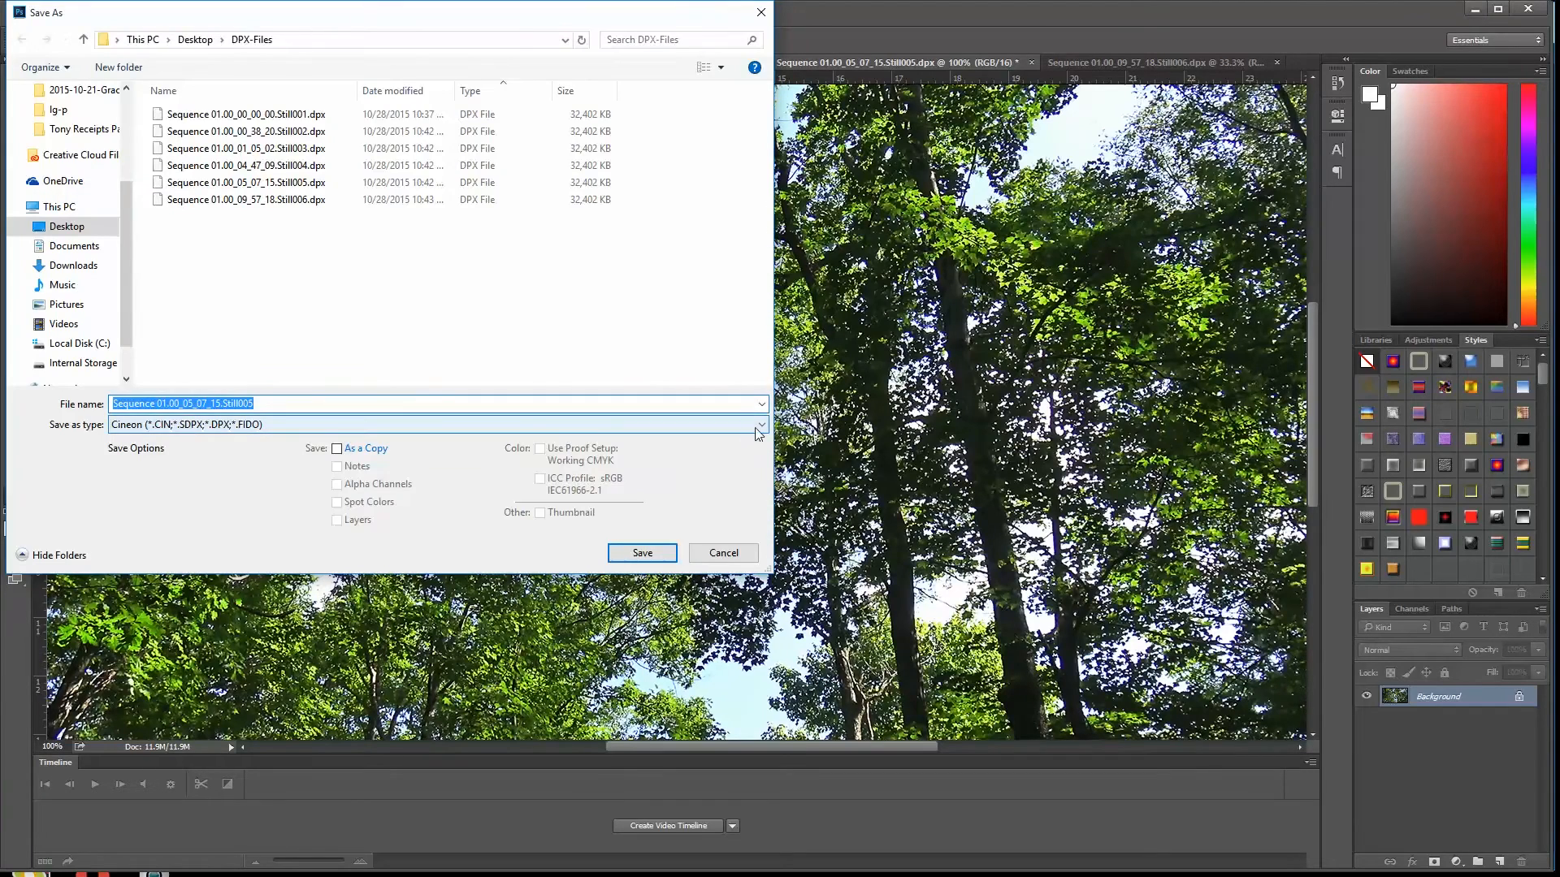
{"action": "left_click", "coordinate": [626, 425]}
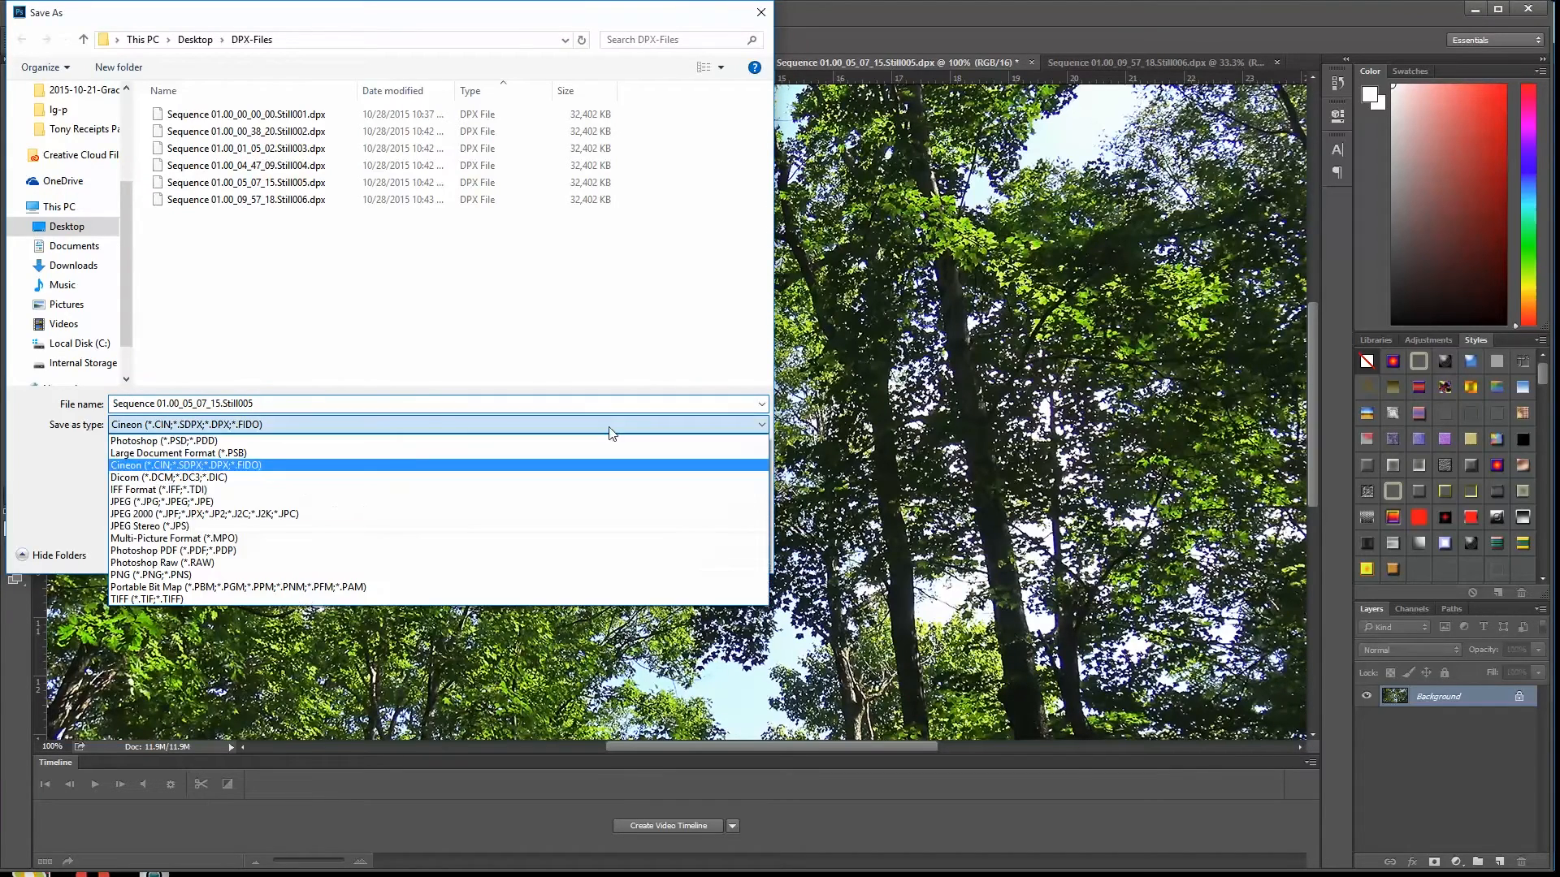
{"action": "left_click", "coordinate": [159, 501]}
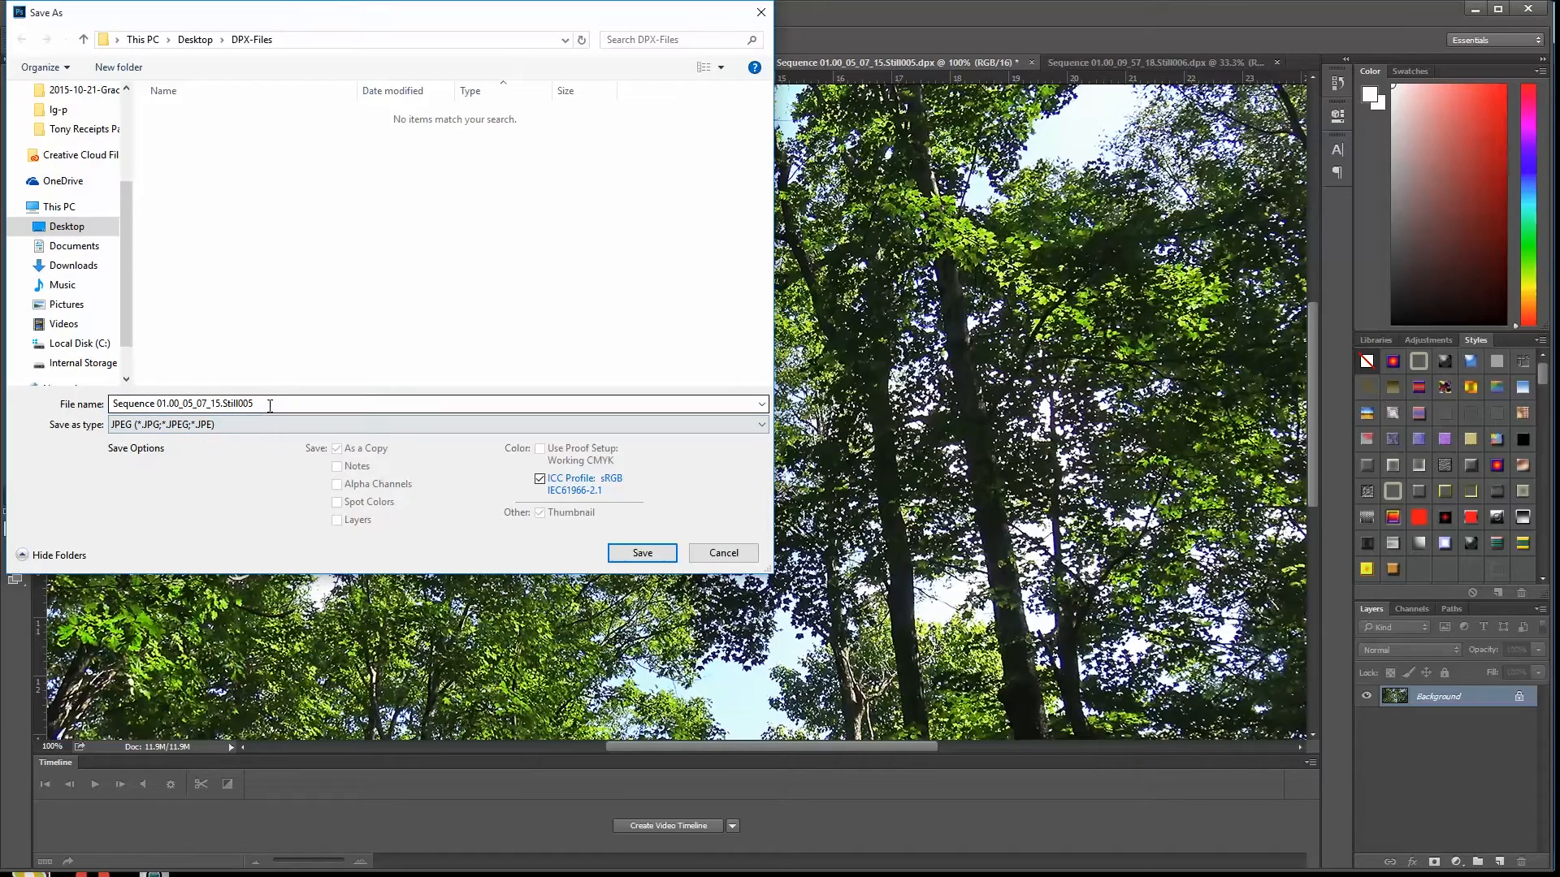
{"action": "left_click_drag", "start_coordinate": [273, 404], "coordinate": [25, 416]}
{"action": "type", "text": "trees-jpeg"}
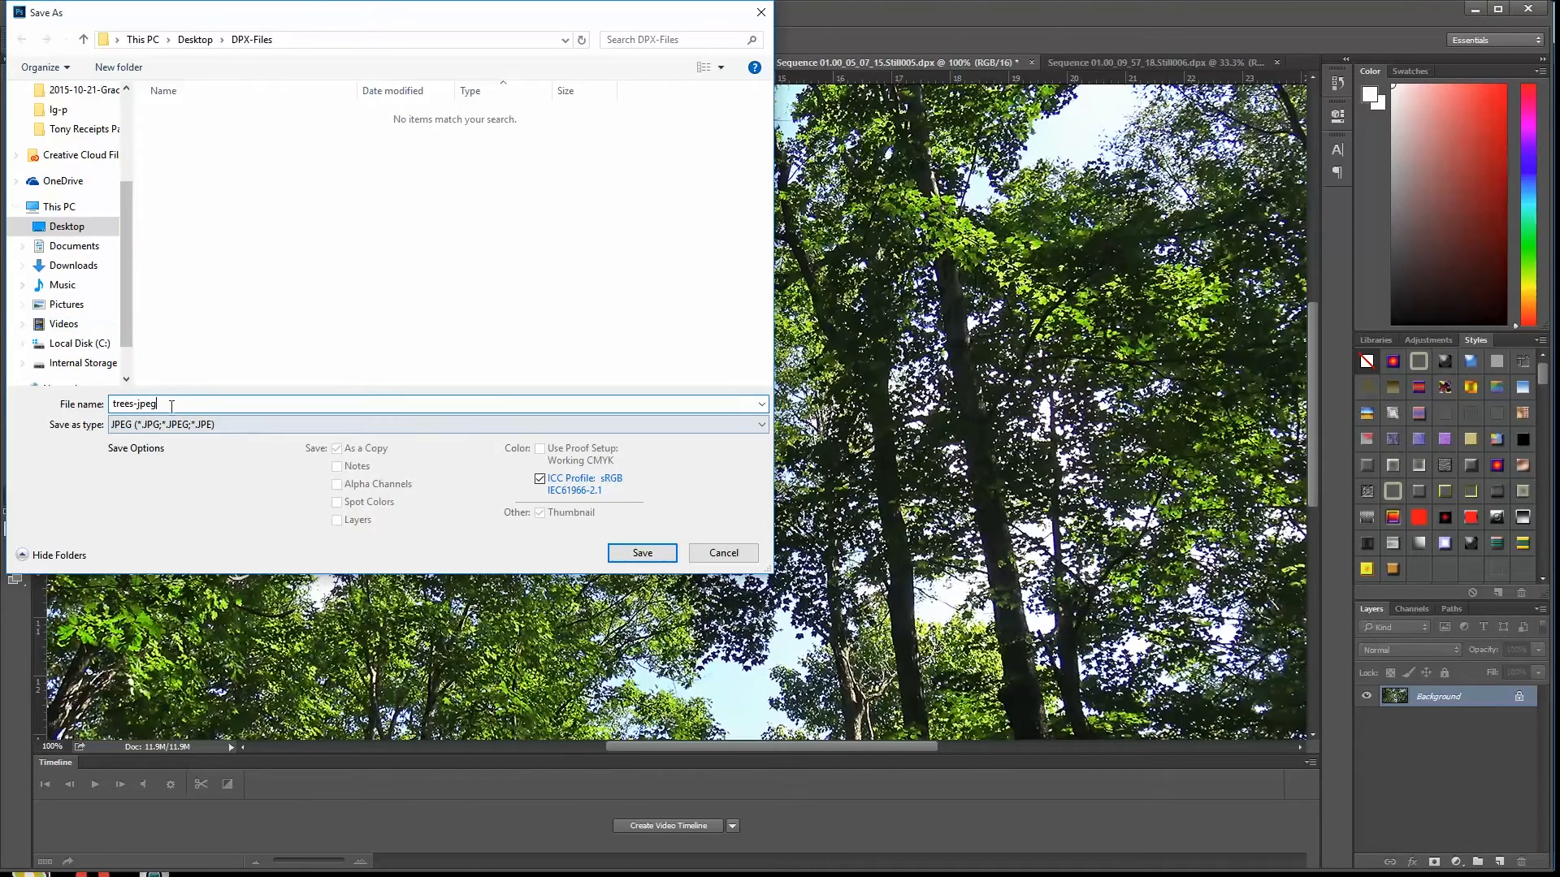
{"action": "left_click", "coordinate": [642, 553]}
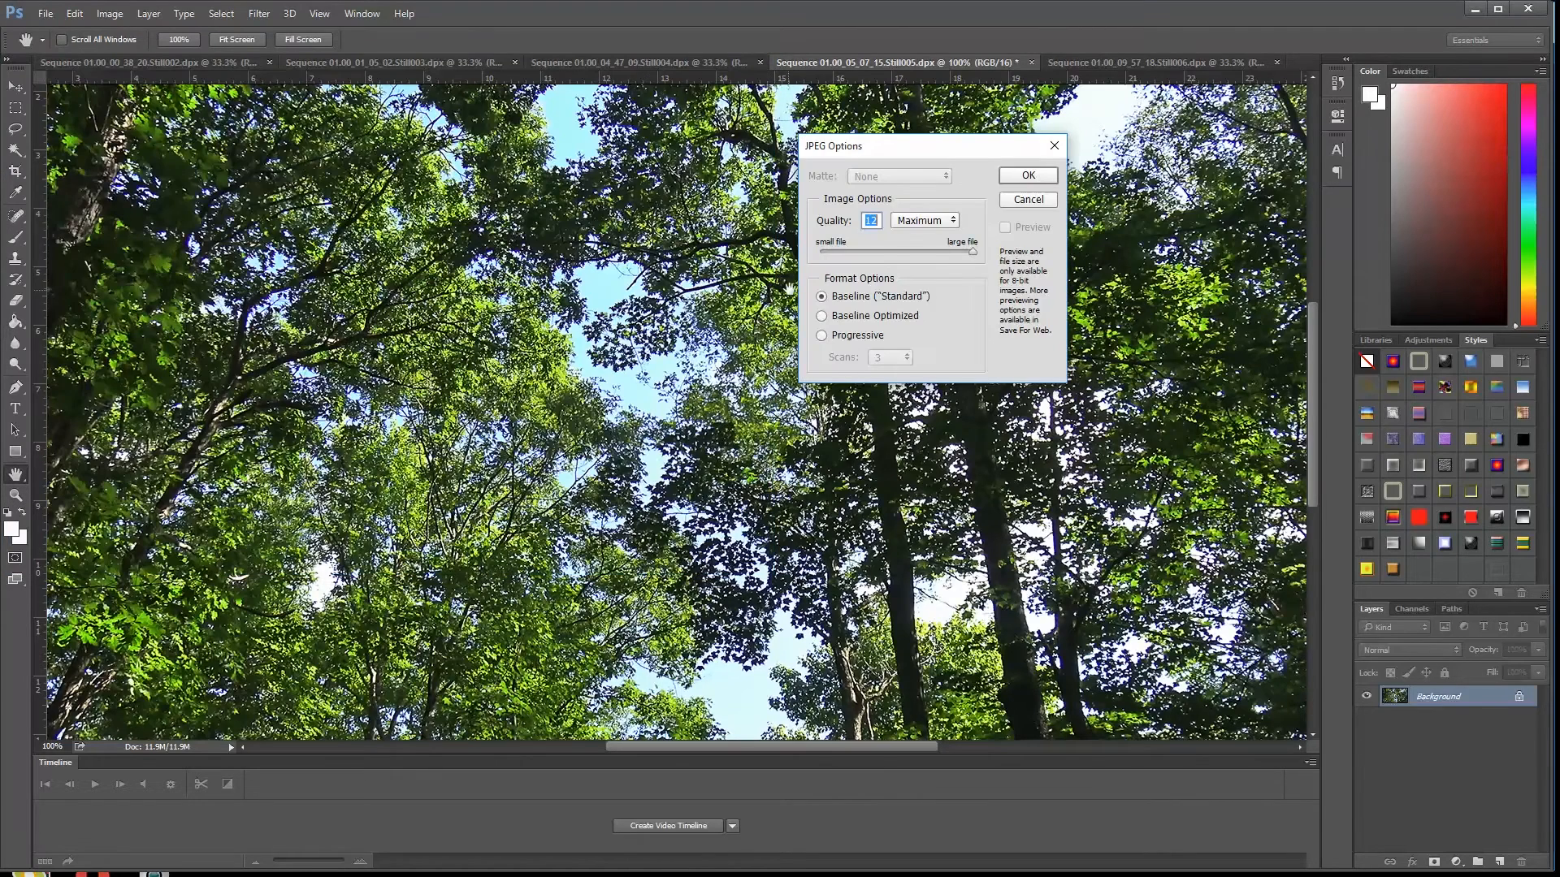
{"action": "left_click", "coordinate": [1027, 176]}
{"action": "key", "text": "z"}
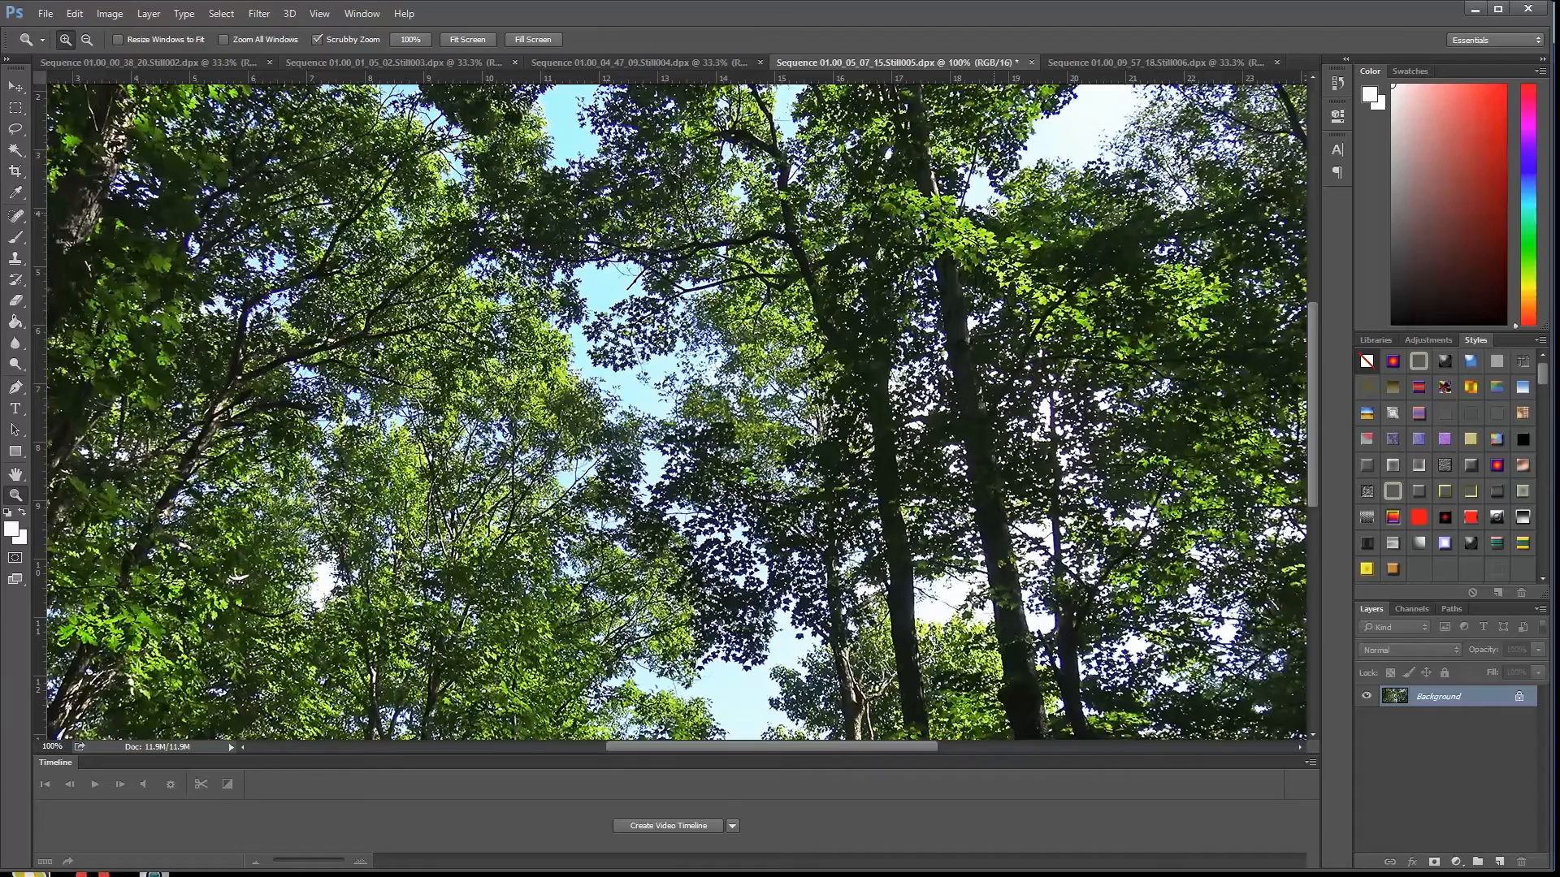